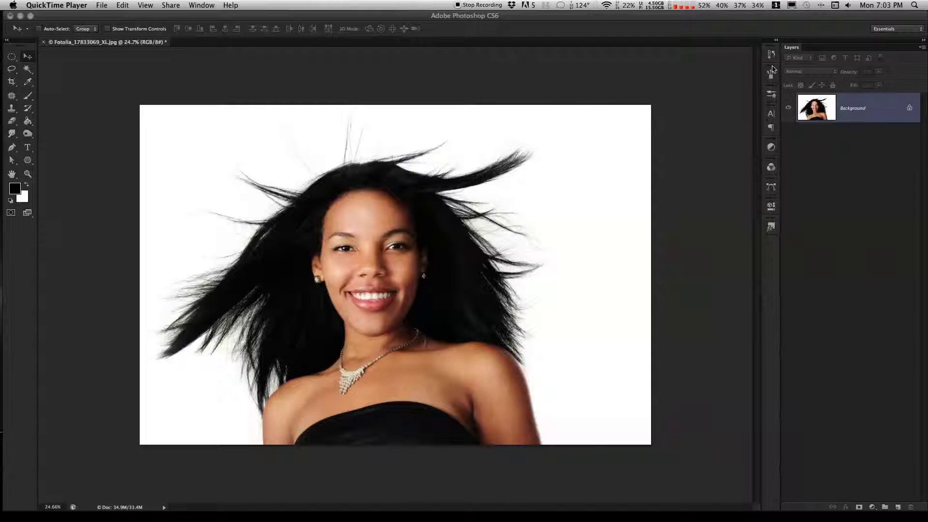
Display the Channels panel for the portrait document.
left_click(773, 171)
left_click(771, 167)
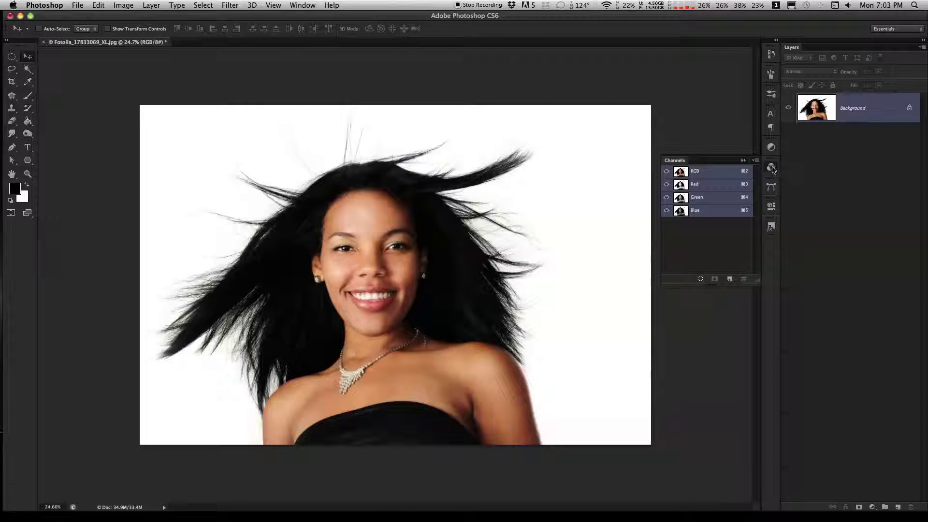
left_click(303, 5)
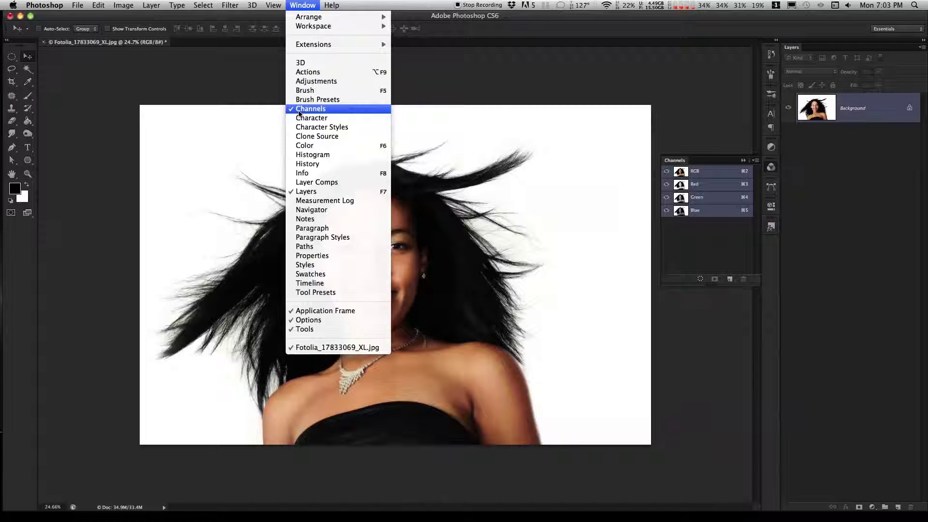
left_click(773, 170)
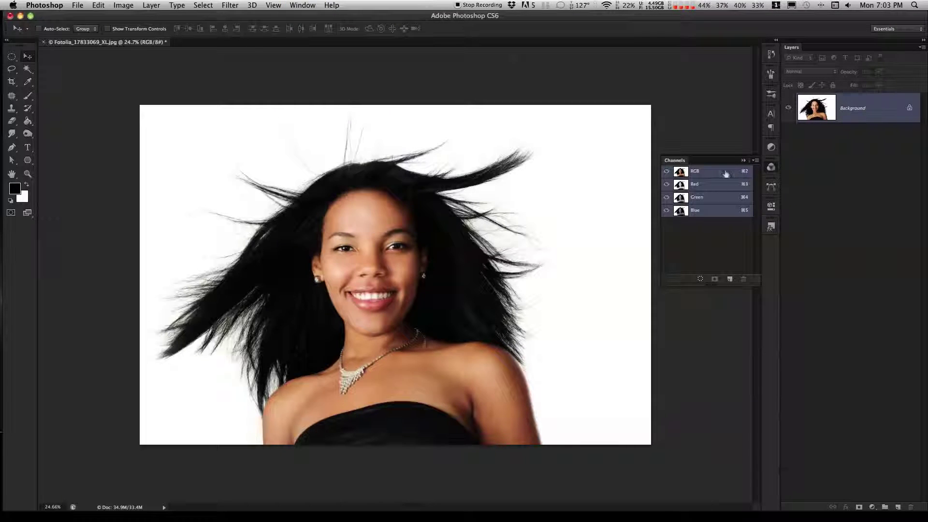
View the Red, Green and Blue channels one at a time to compare the contrast between the hair and the background.
left_click(704, 184)
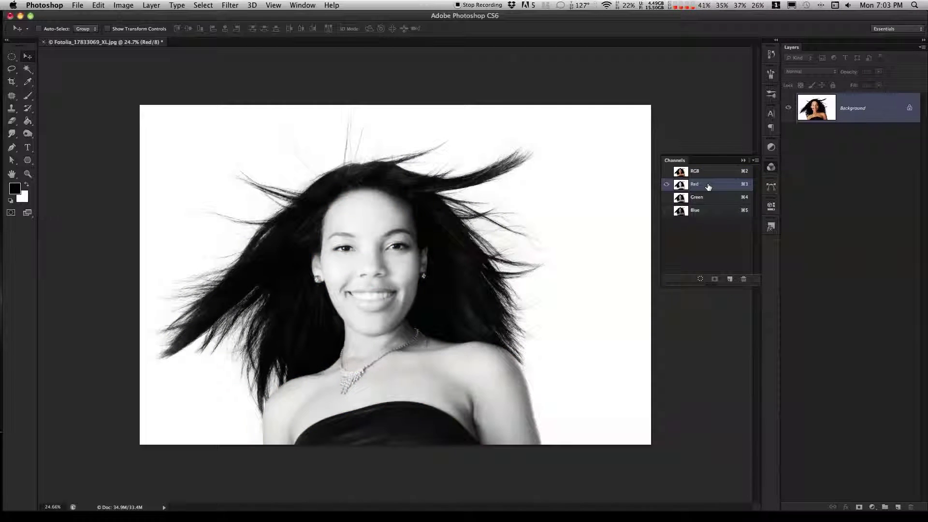
left_click(707, 198)
left_click(707, 210)
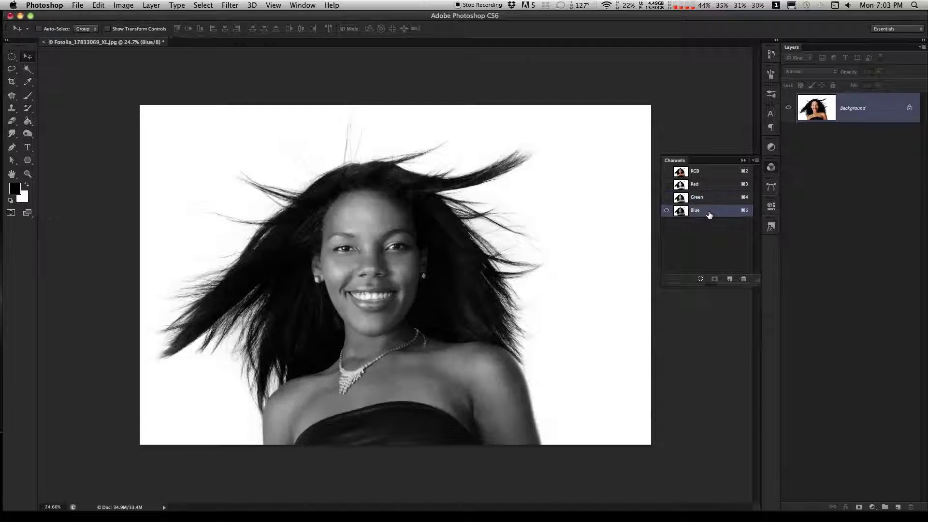
left_click(708, 188)
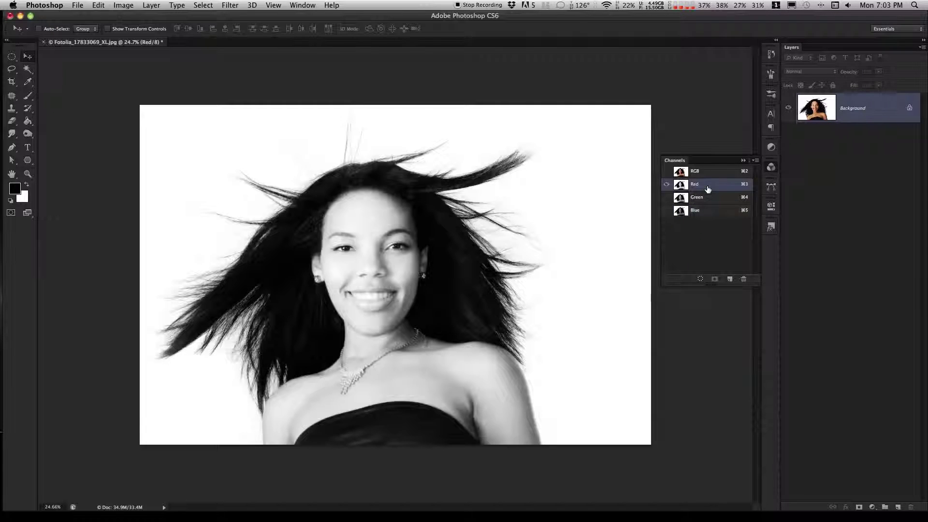
left_click(709, 199)
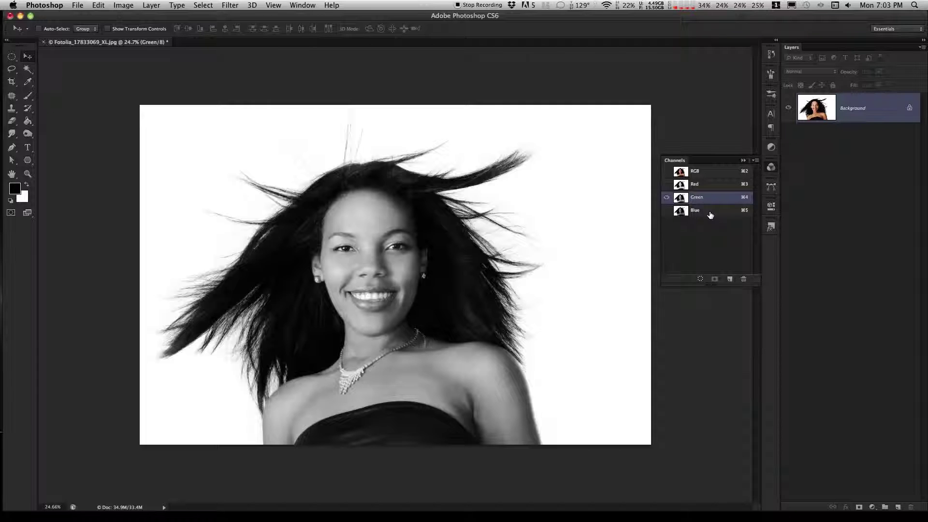
Duplicate the Blue channel as "Blue copy" in the same document and make only the copy visible.
left_click(710, 214)
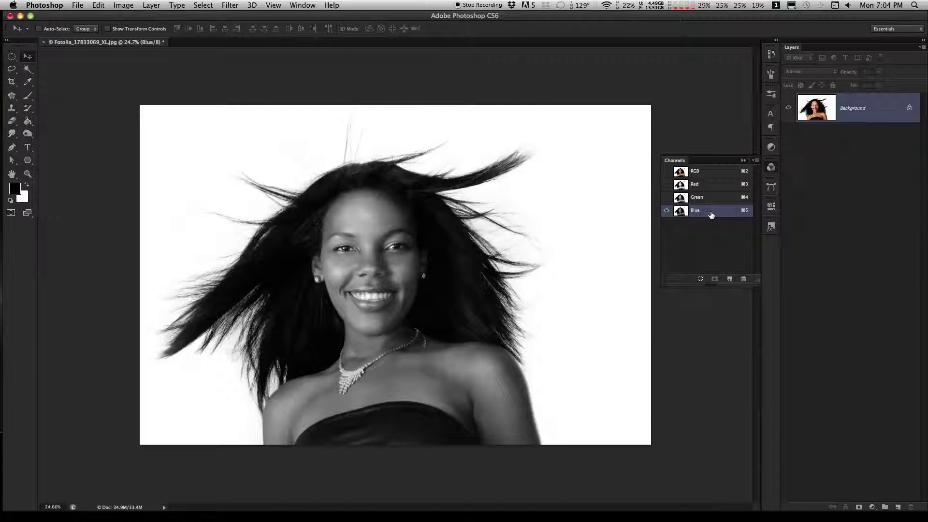
right_click(711, 213)
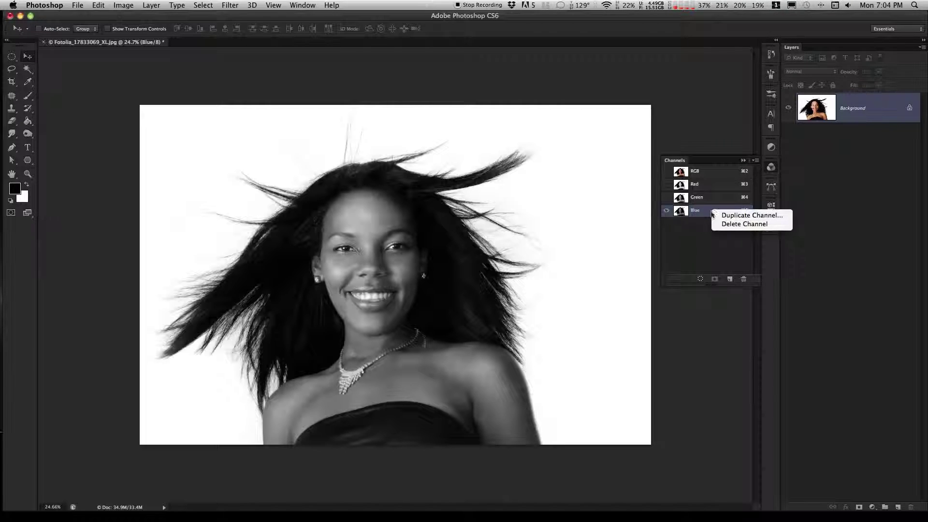
left_click(725, 216)
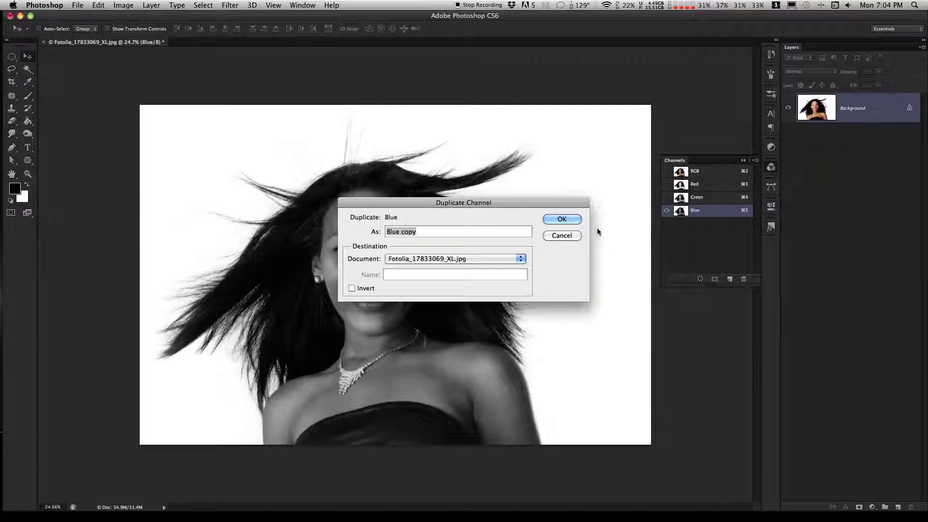
left_click(565, 219)
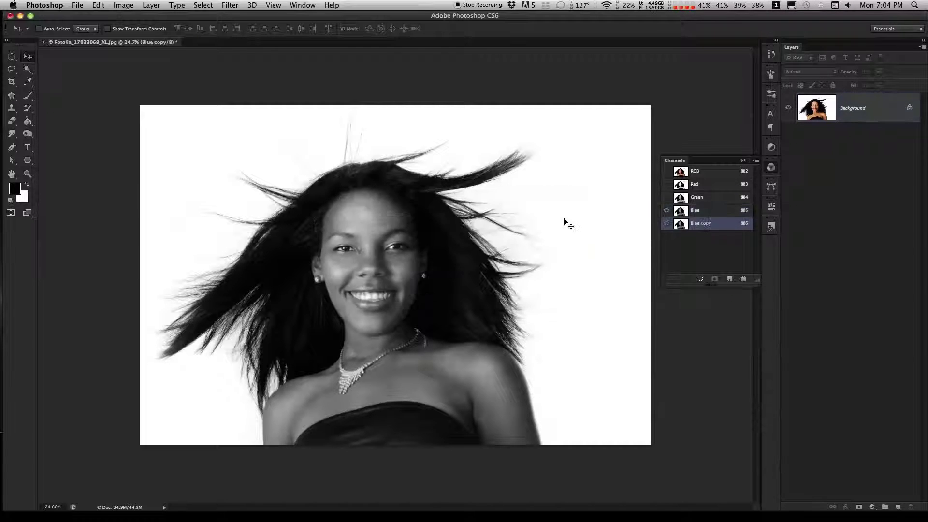
left_click(667, 224)
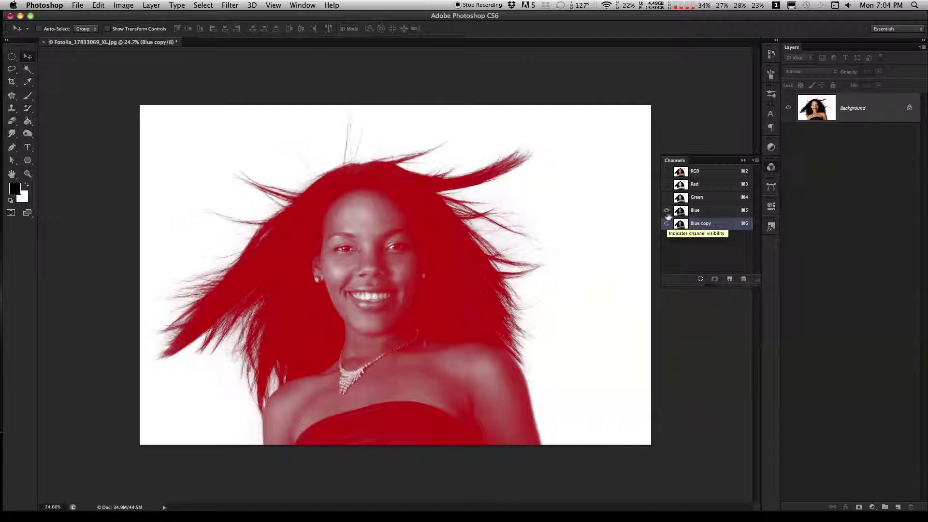
left_click(666, 211)
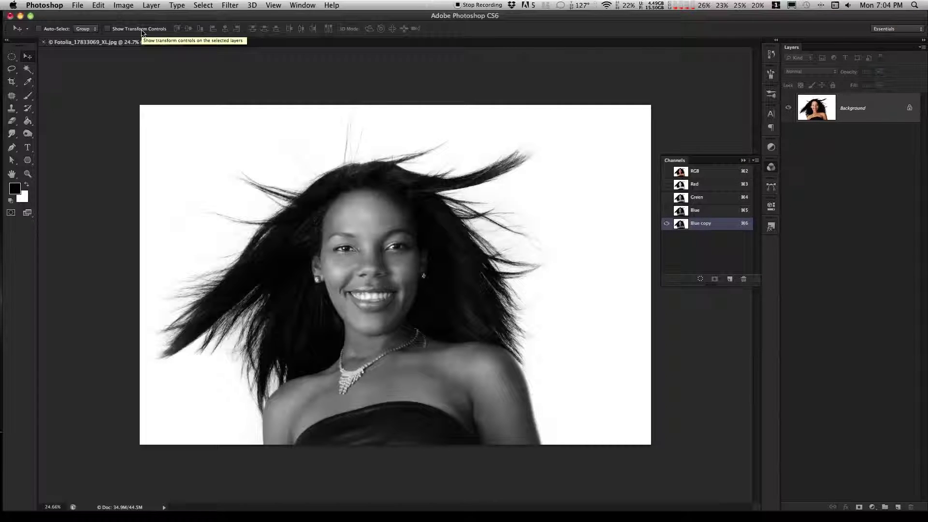
Start a Levels adjustment on the Blue copy channel with black input 25, midtone 0.60 and white input 255.
left_click(123, 5)
mouse_move(129, 36)
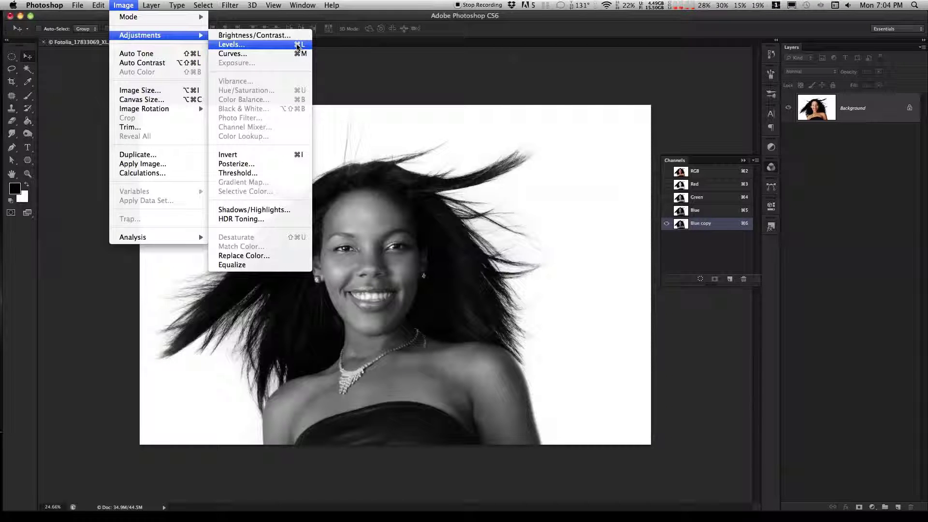
left_click(231, 45)
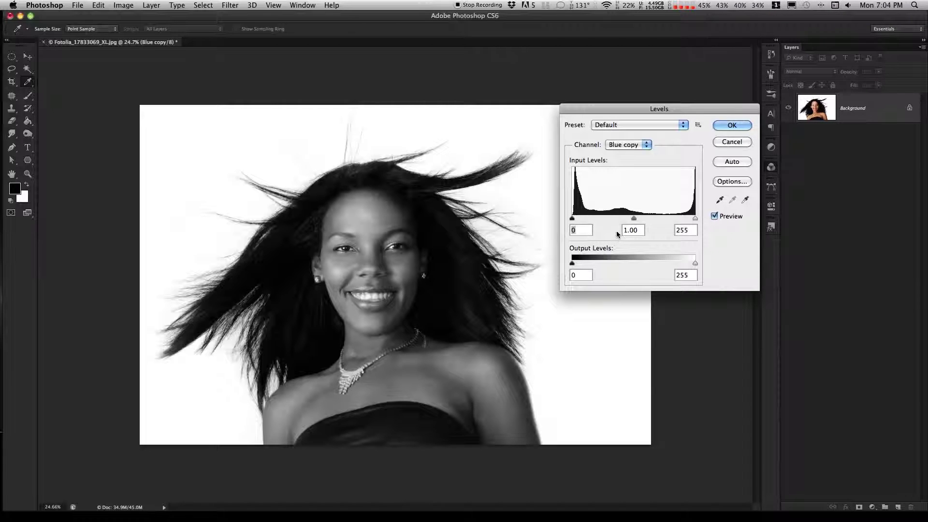
left_click_drag(573, 218, 581, 219)
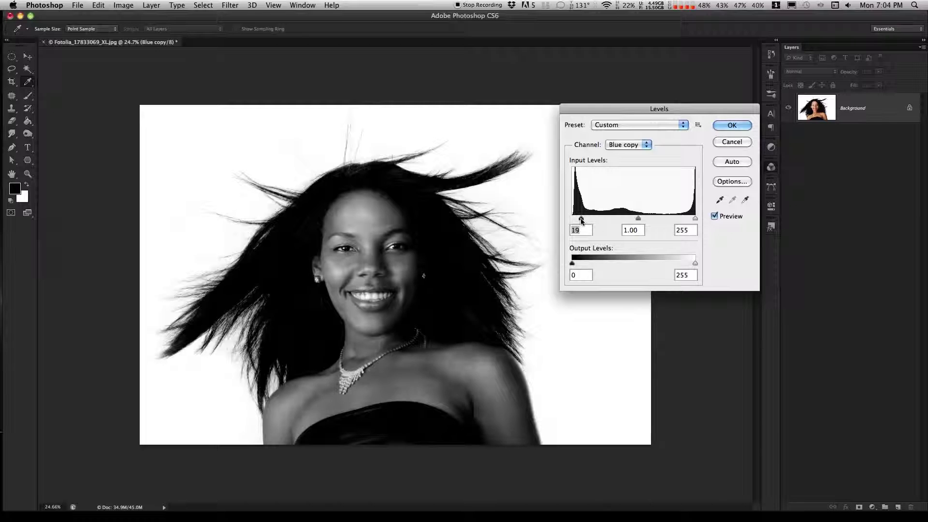
left_click_drag(641, 218, 645, 219)
left_click(695, 219)
mouse_move(581, 219)
left_mouse_down()
mouse_move(661, 219)
mouse_move(584, 220)
left_mouse_up()
left_click(584, 220)
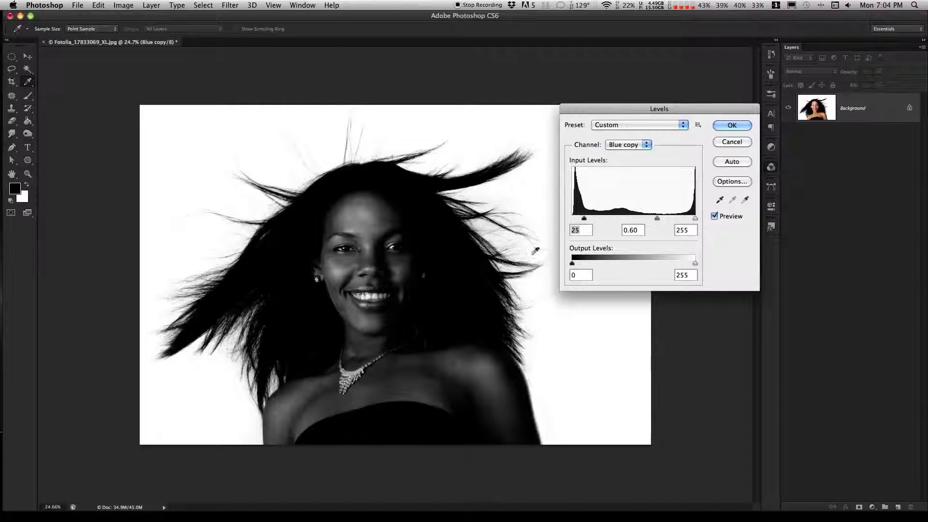
Darken the subject further in Levels with midtone 0.40 and the black input slightly below 37, and apply the adjustment.
left_click_drag(584, 220, 609, 220)
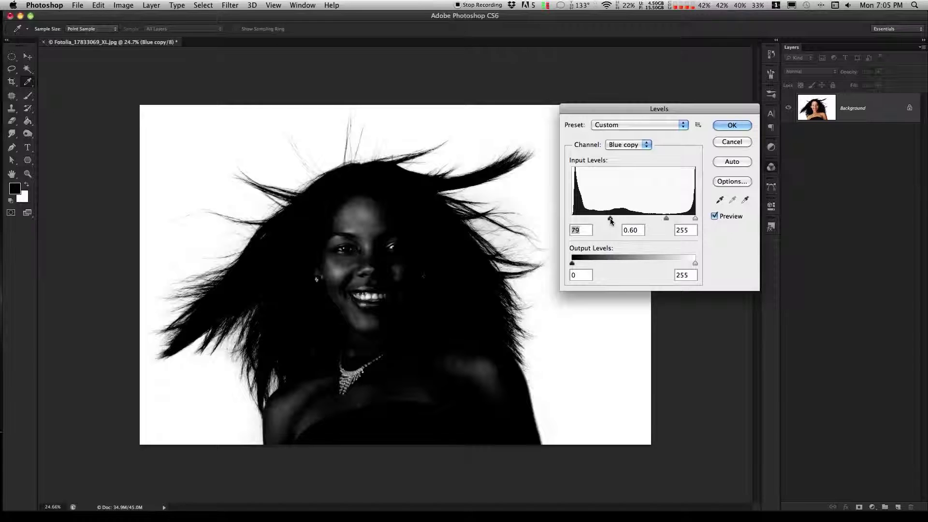
left_click_drag(610, 220, 590, 220)
left_click_drag(659, 220, 669, 220)
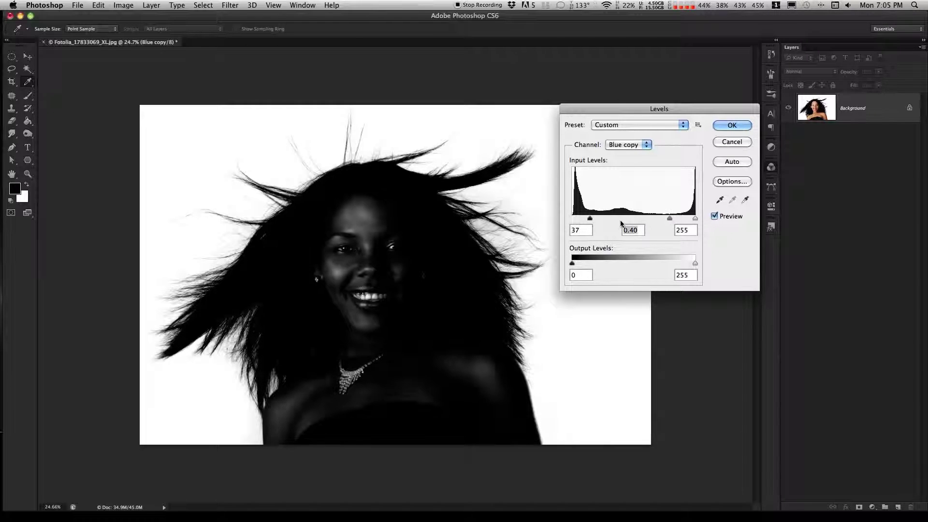
left_click_drag(590, 219, 588, 219)
left_click(734, 127)
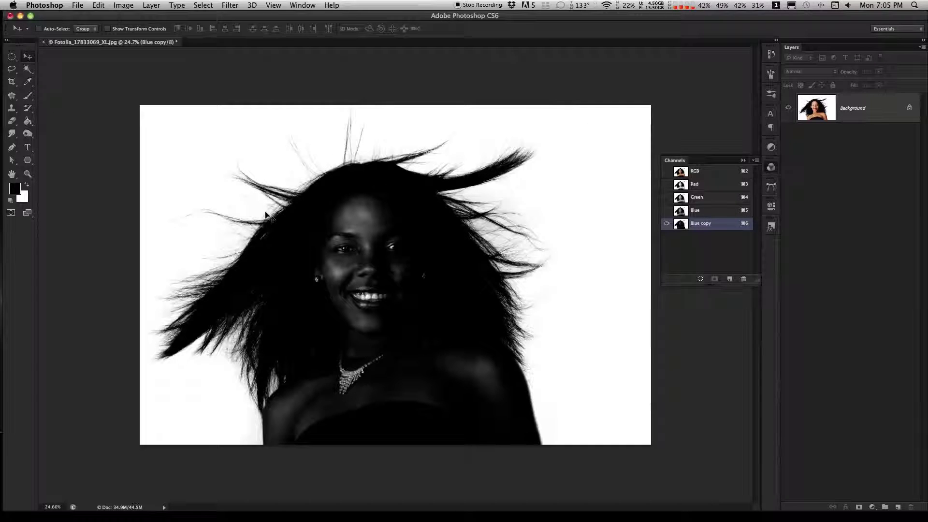
Darken the shoulder below the hair on the necklace pendant's side with the Burn tool, using Midtones range and 100% exposure.
left_click(28, 174)
left_click(433, 318)
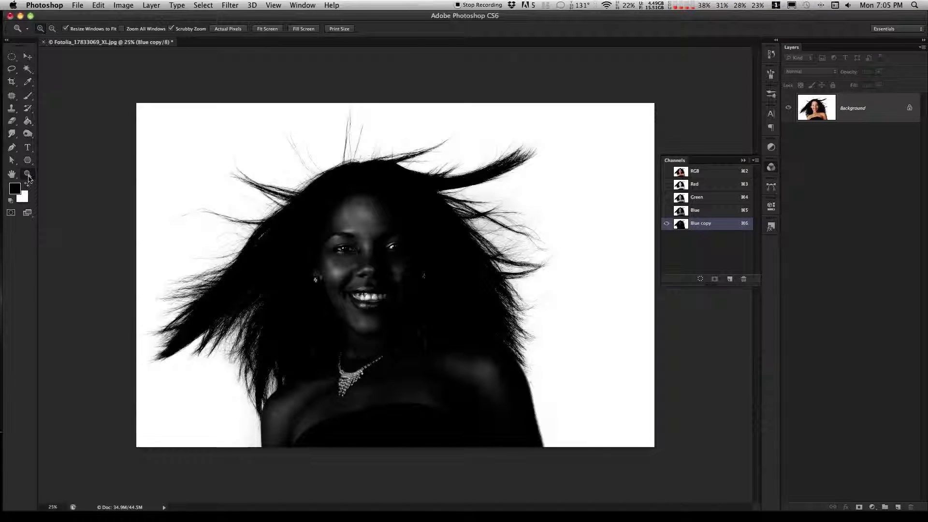
left_click_drag(294, 401, 297, 412)
left_click(297, 413)
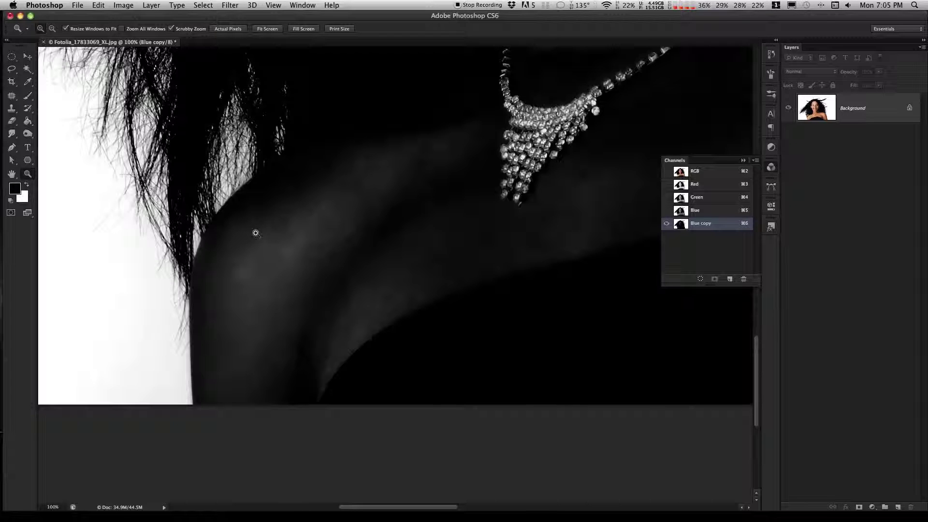
key("b")
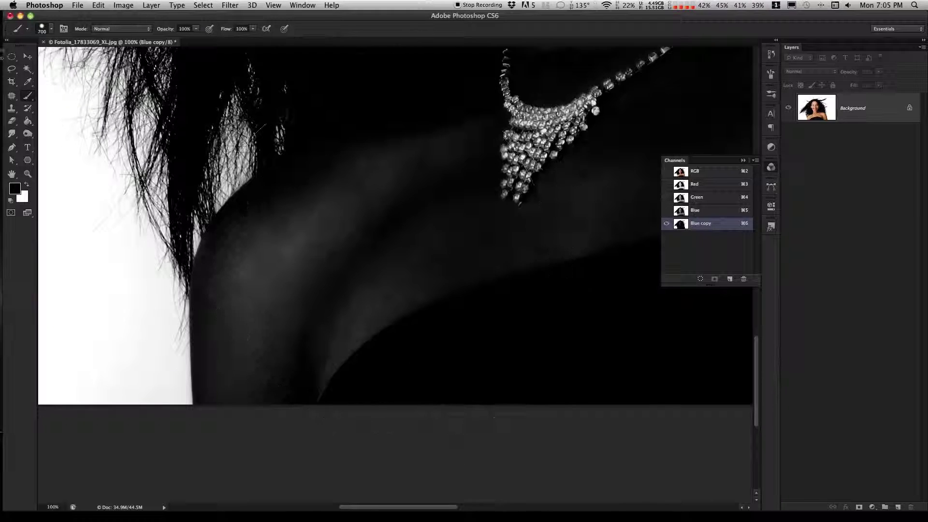
left_click(27, 134)
left_click(28, 133)
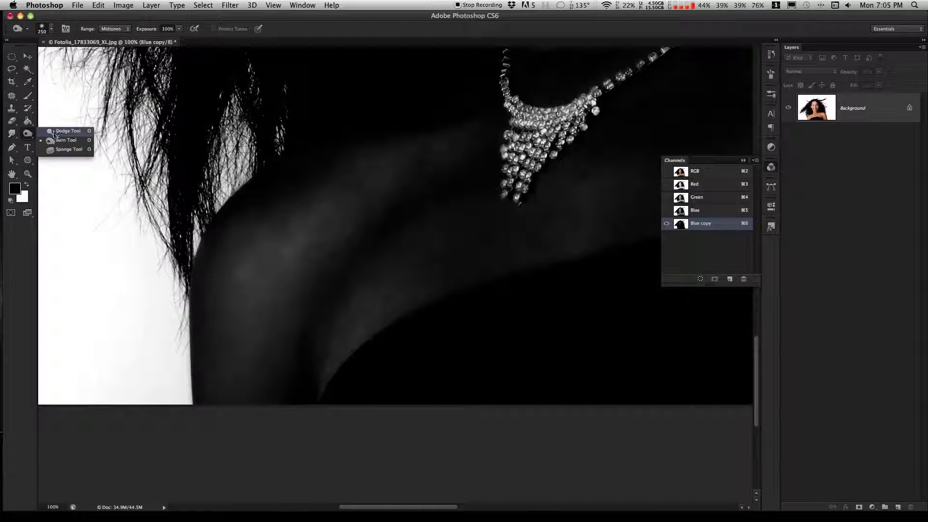
left_click(54, 133)
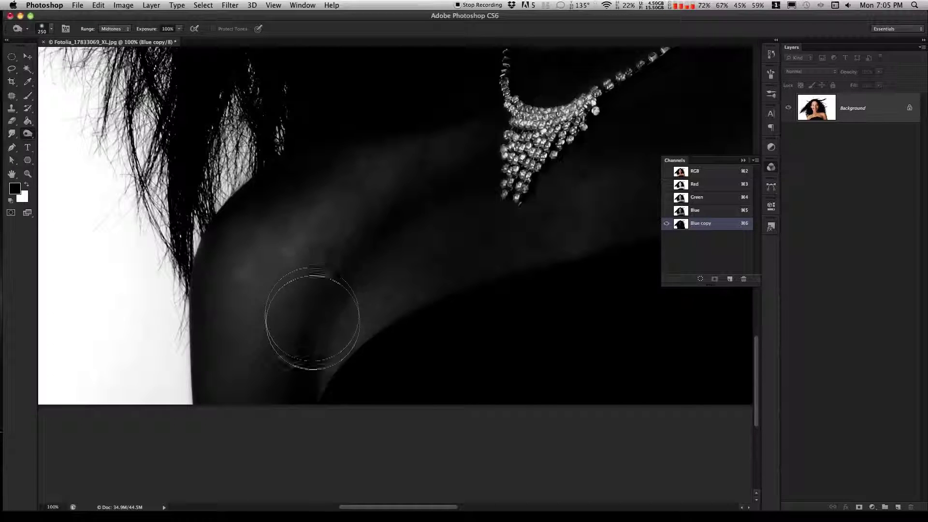
left_click(125, 29)
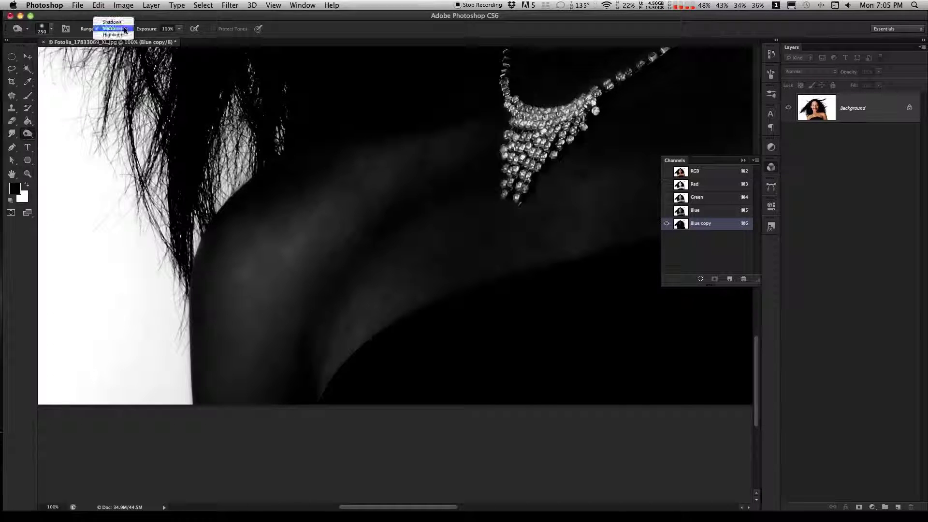
left_click(116, 29)
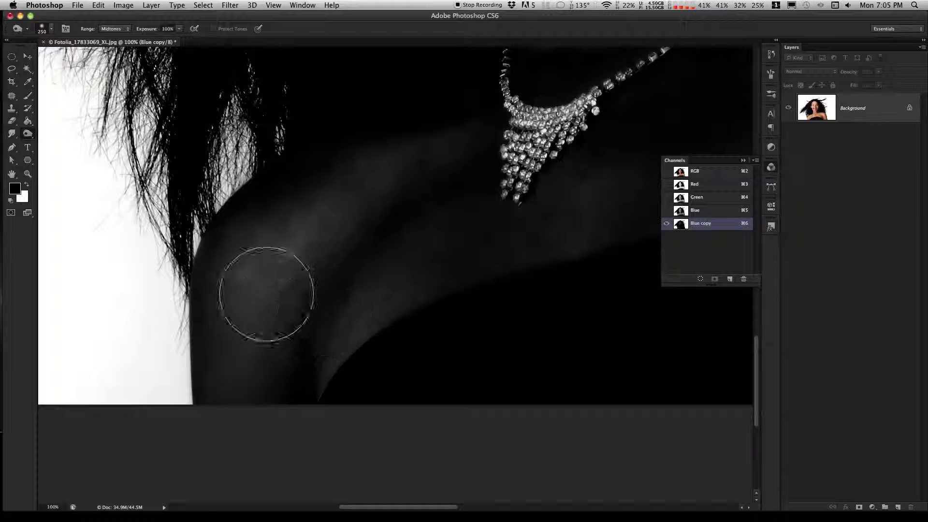
mouse_move(259, 263)
left_mouse_down()
mouse_move(252, 301)
mouse_move(259, 254)
mouse_move(246, 315)
mouse_move(241, 280)
mouse_move(238, 400)
mouse_move(248, 301)
mouse_move(298, 200)
mouse_move(347, 159)
mouse_move(354, 174)
mouse_move(329, 239)
mouse_move(364, 227)
mouse_move(247, 454)
mouse_move(306, 349)
mouse_move(295, 375)
mouse_move(246, 367)
mouse_move(293, 227)
mouse_move(352, 207)
mouse_move(396, 231)
mouse_move(428, 271)
mouse_move(397, 287)
mouse_move(363, 343)
mouse_move(267, 405)
mouse_move(401, 402)
left_mouse_up()
Burn the grey midtones inside the opposite shoulder, keeping the strokes away from its edge with the white background.
scroll(472, 361, "right", 10)
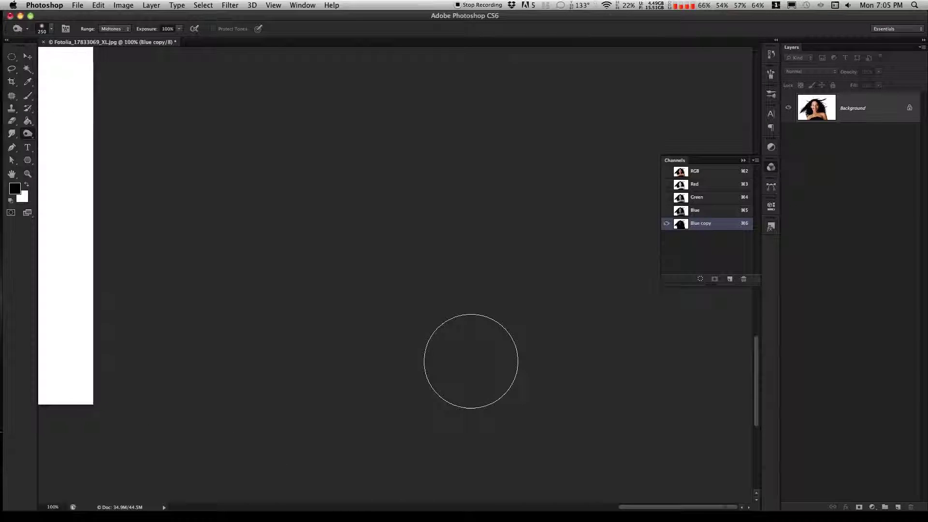
scroll(319, 306, "up", 5)
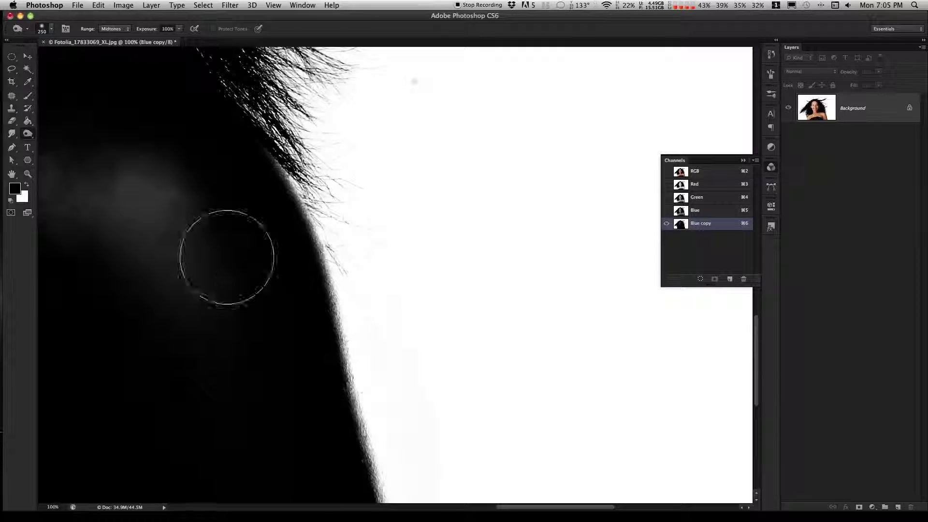
left_click_drag(239, 280, 150, 175)
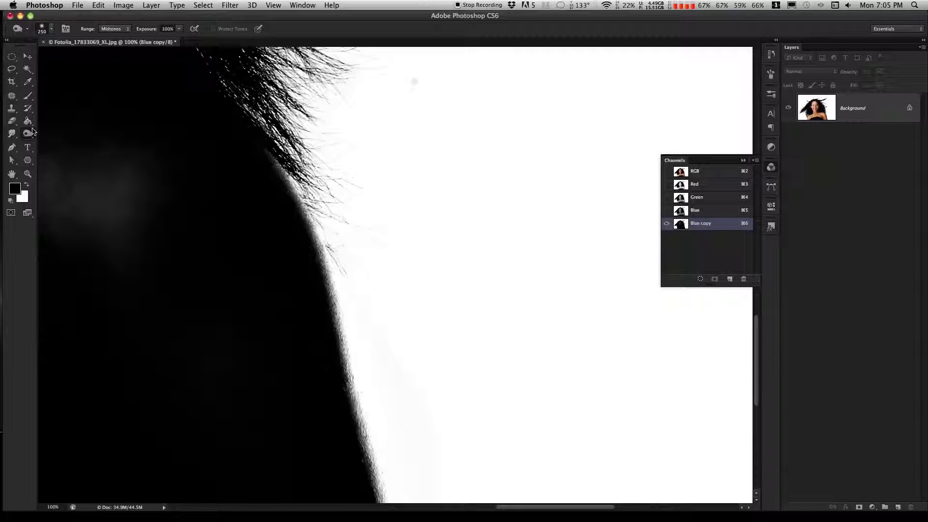
Switch to the Brush tool with black at 100% opacity and reduce its size to 70 px for the shoulder area.
left_click(27, 95)
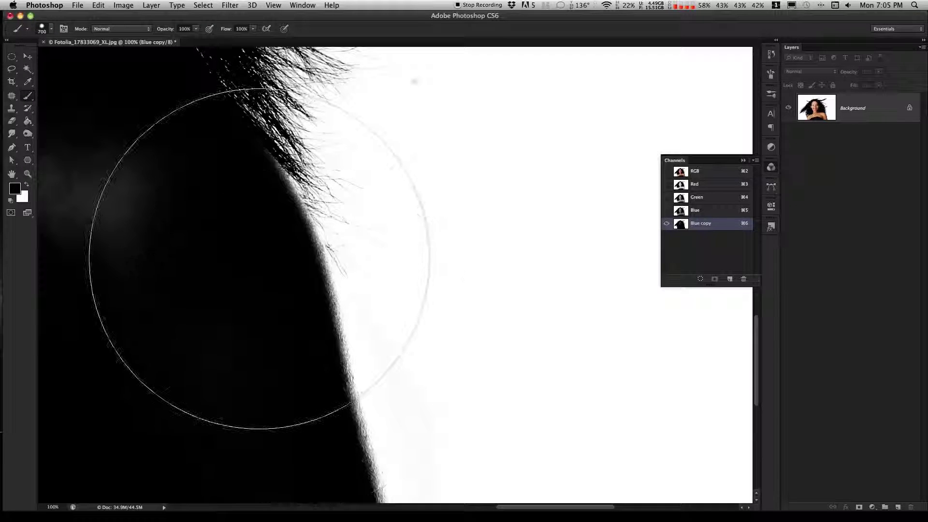
key("bracketleft")
key("bracketleft")
key("bracketleft")
key("bracketleft")
key("bracketleft")
key("bracketleft")
key("bracketleft")
key("bracketleft")
key("bracketleft")
key("bracketleft")
key("bracketleft")
key("bracketleft")
key("bracketleft")
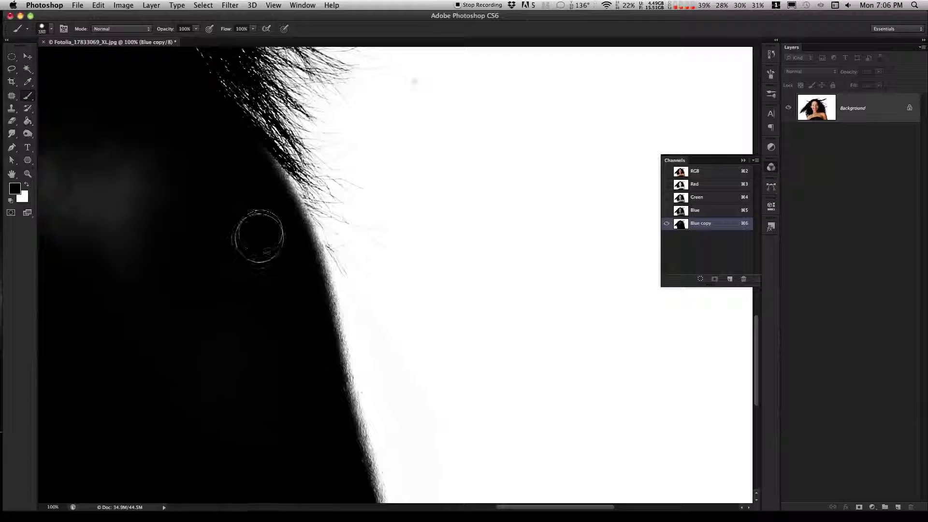
scroll(239, 338, "down", 10)
scroll(319, 338, "up", 12)
scroll(310, 339, "down", 10)
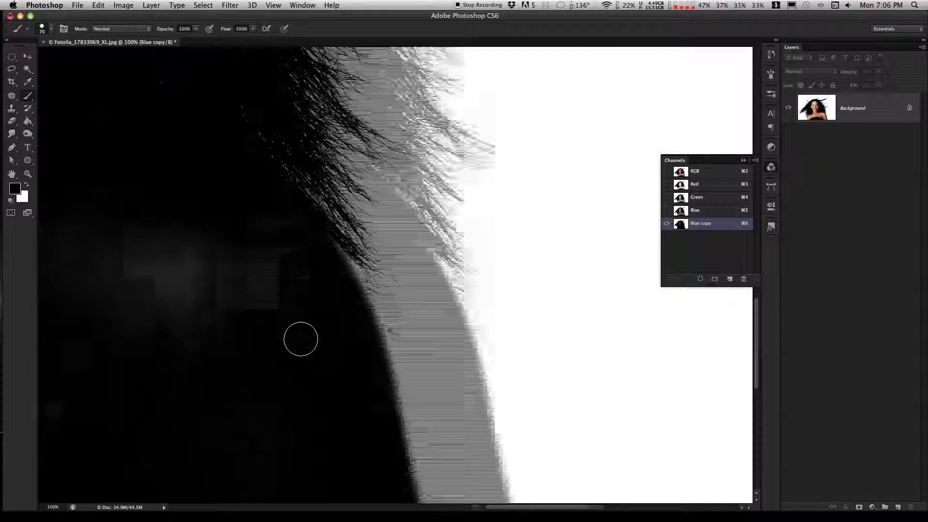
Enlarge the black brush to 400 px and paint over the remaining grey areas inside the face, neck, necklace and shoulders.
key("bracketright")
key("bracketright")
key("bracketright")
key("bracketright")
key("bracketright")
key("bracketright")
key("bracketright")
key("bracketright")
key("bracketright")
key("bracketright")
key("bracketright")
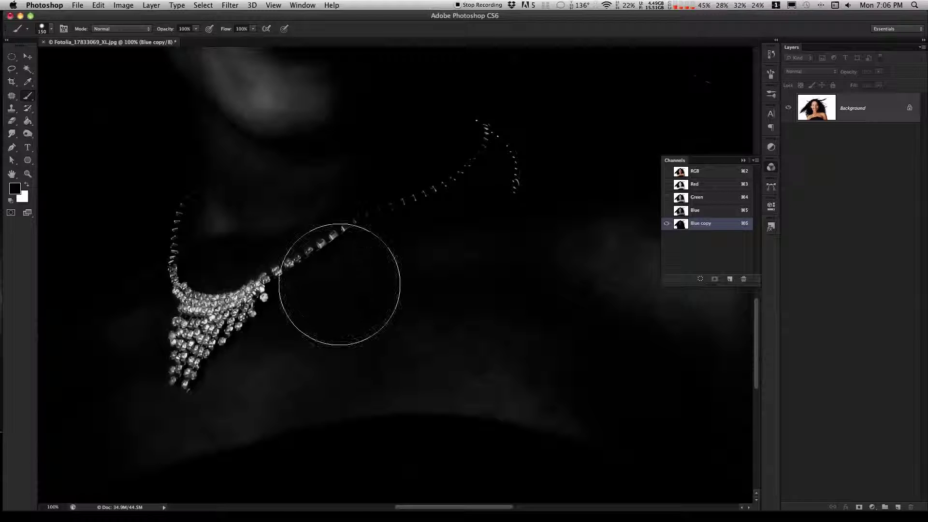
scroll(353, 280, "up", 4)
scroll(353, 280, "left", 3)
scroll(356, 285, "up", 4)
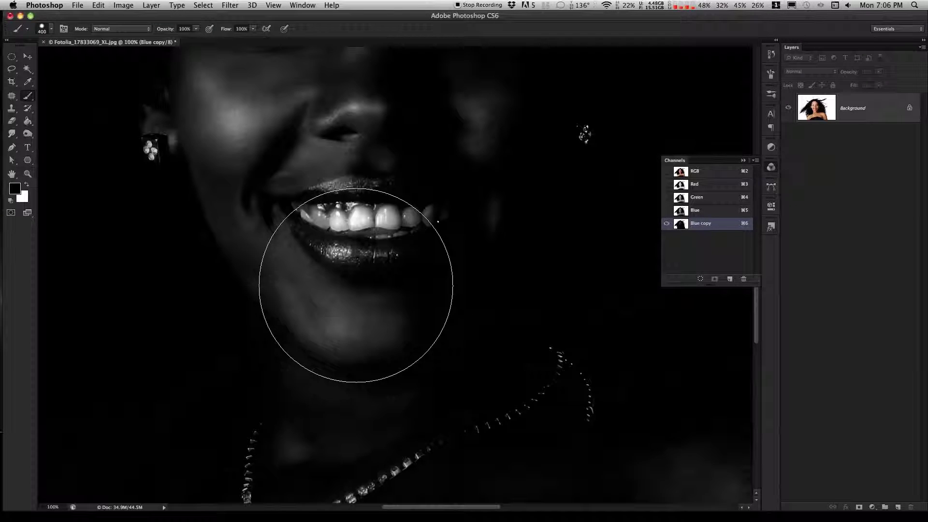
left_click(28, 173)
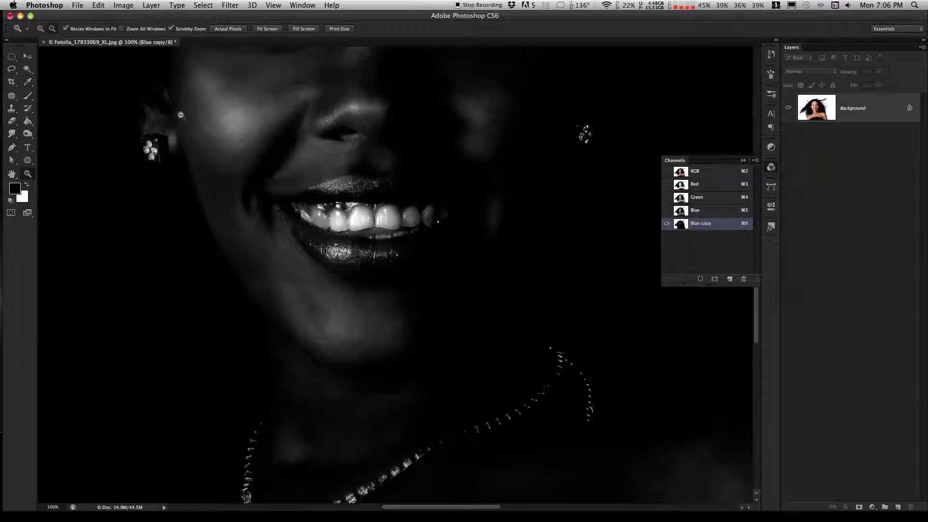
left_click(459, 280, "alt")
left_click(509, 287, "alt")
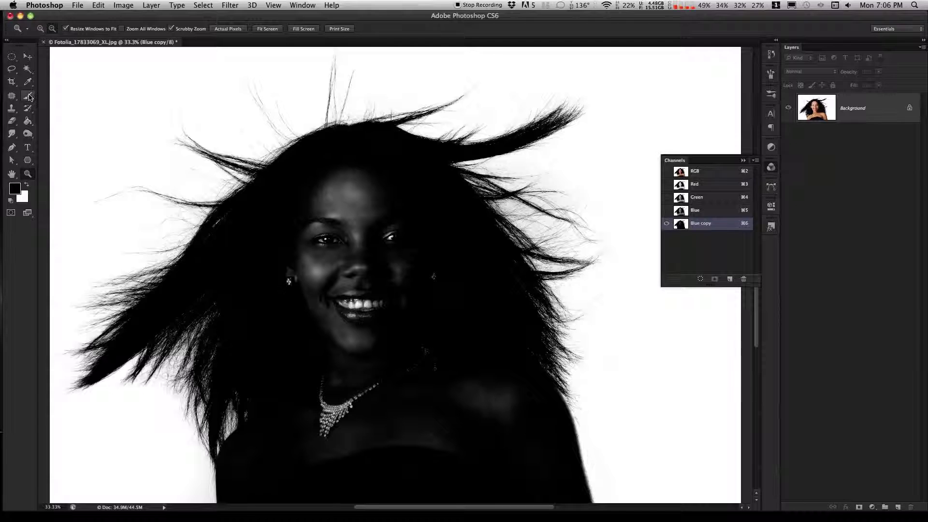
left_click(28, 96)
mouse_move(385, 311)
left_mouse_down()
mouse_move(375, 248)
mouse_move(353, 265)
mouse_move(350, 190)
mouse_move(315, 258)
mouse_move(324, 236)
mouse_move(326, 357)
mouse_move(315, 437)
mouse_move(313, 423)
mouse_move(391, 393)
mouse_move(427, 455)
mouse_move(476, 418)
mouse_move(495, 430)
mouse_move(457, 332)
mouse_move(398, 341)
mouse_move(423, 301)
mouse_move(405, 295)
mouse_move(364, 376)
mouse_move(368, 269)
mouse_move(408, 289)
mouse_move(335, 312)
mouse_move(348, 265)
mouse_move(385, 414)
mouse_move(348, 477)
mouse_move(360, 424)
mouse_move(404, 425)
mouse_move(399, 318)
mouse_move(382, 325)
mouse_move(349, 264)
mouse_move(391, 295)
mouse_move(354, 307)
left_mouse_up()
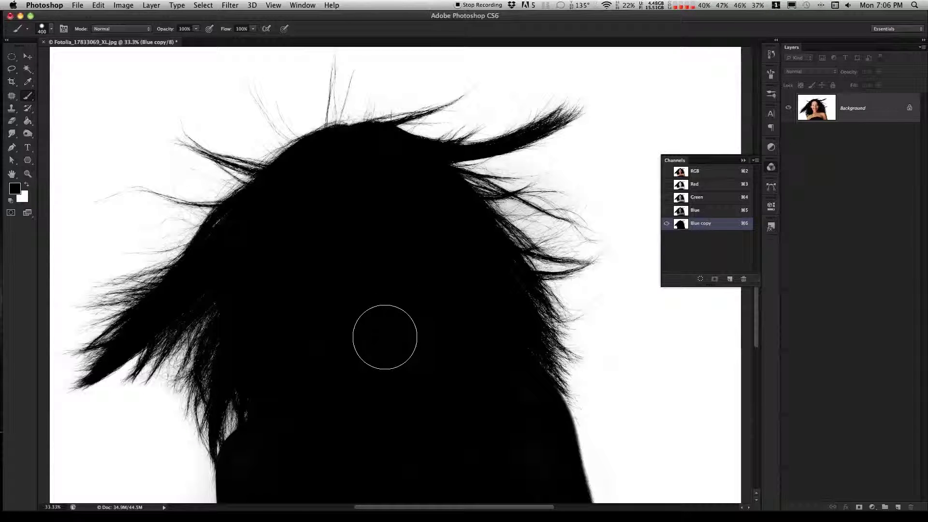
Mask the Background layer with the inverted selection loaded from the Blue copy channel, so only the woman is kept.
left_click(27, 56)
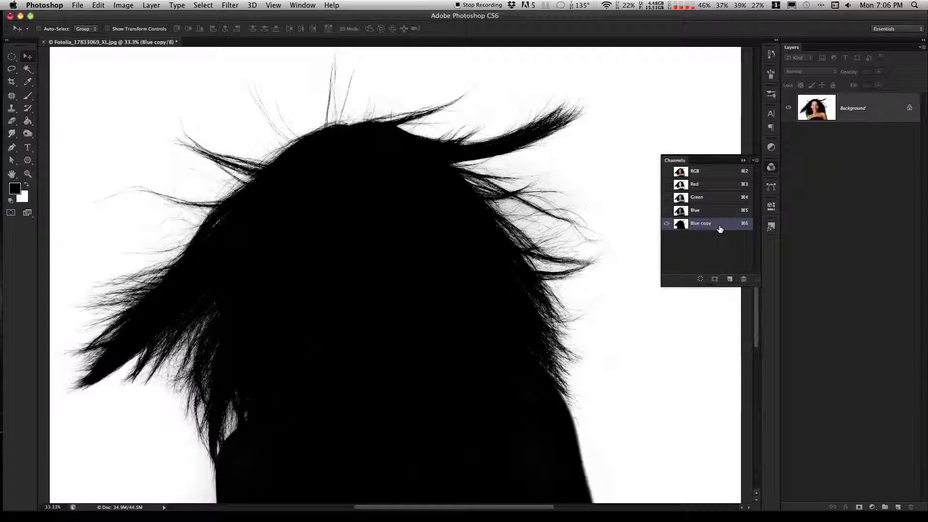
left_click(700, 280)
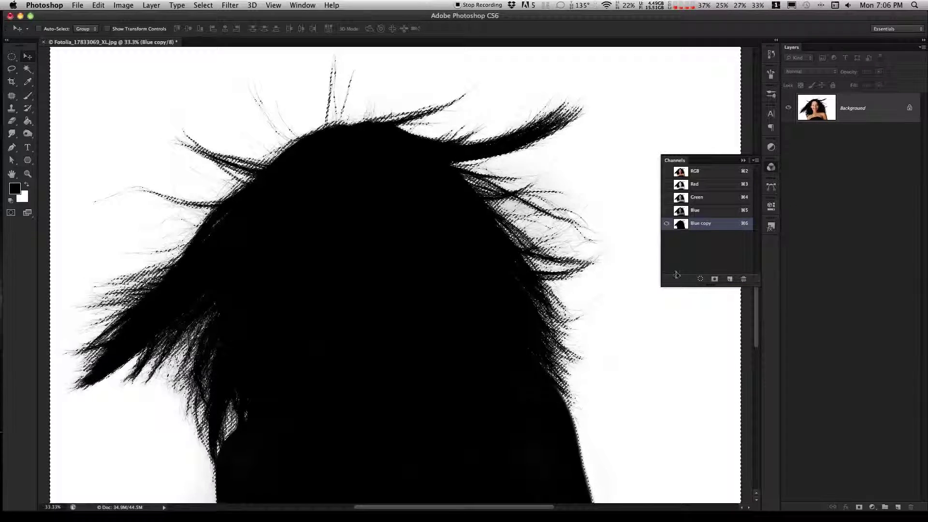
left_click(207, 7)
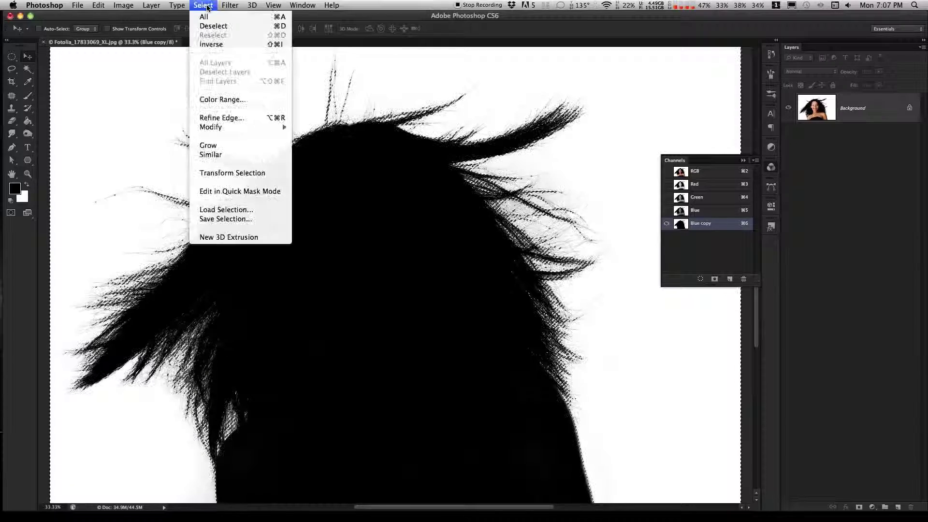
left_click(208, 45)
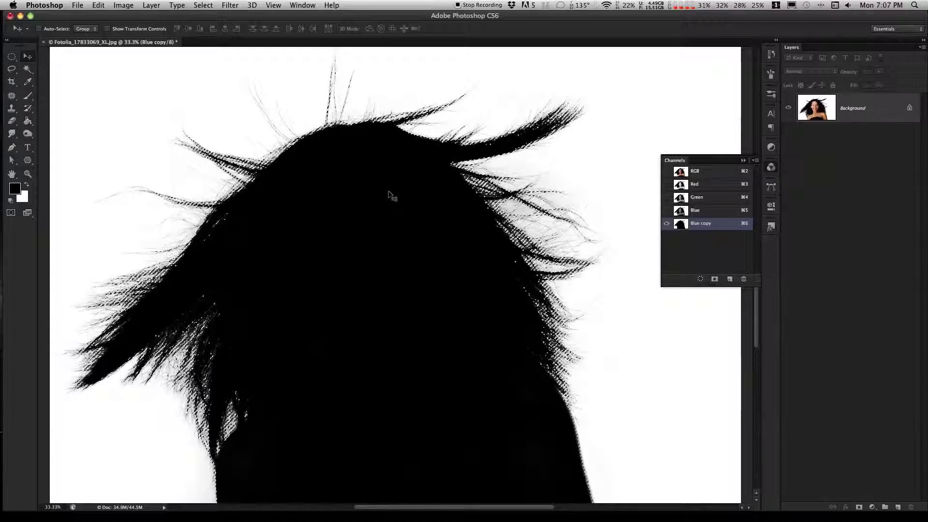
left_click(771, 169)
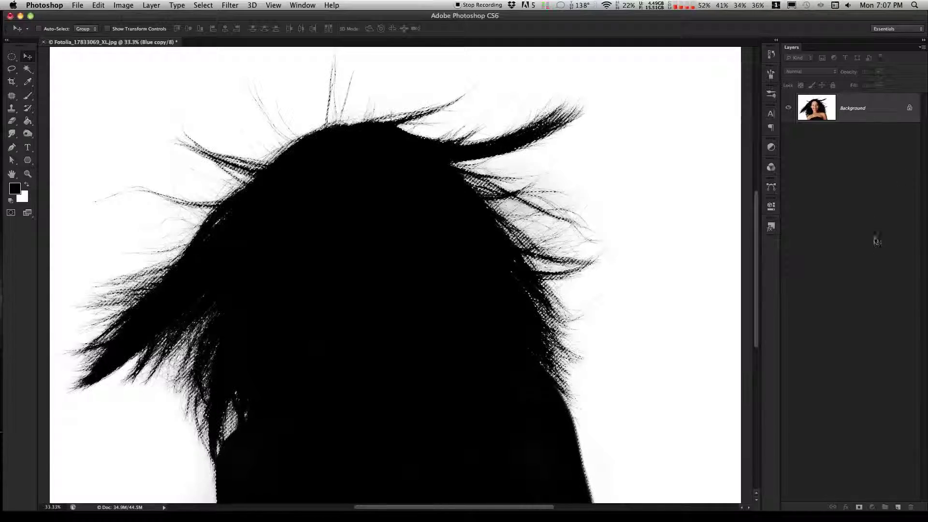
left_click(859, 508)
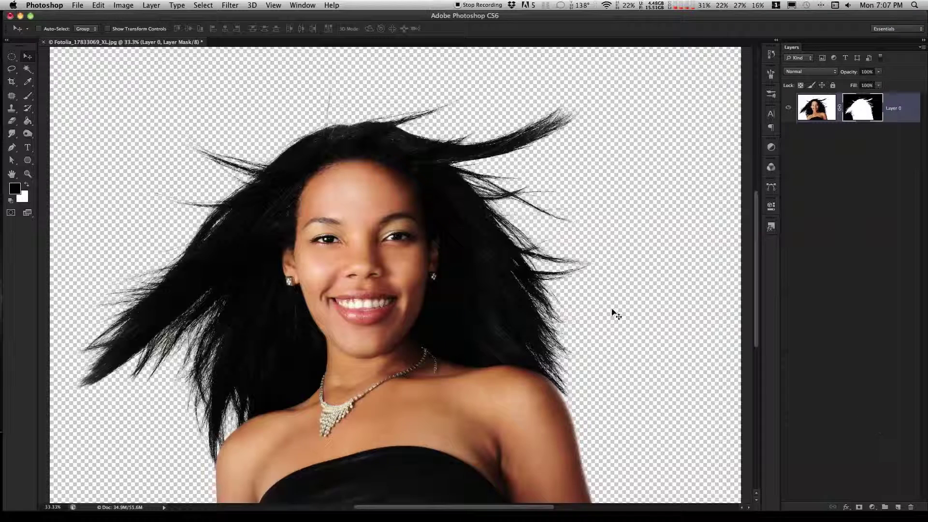
Examine the cut-out's fine hair strands at 200% along the side of the head and above the crown.
left_click(27, 174)
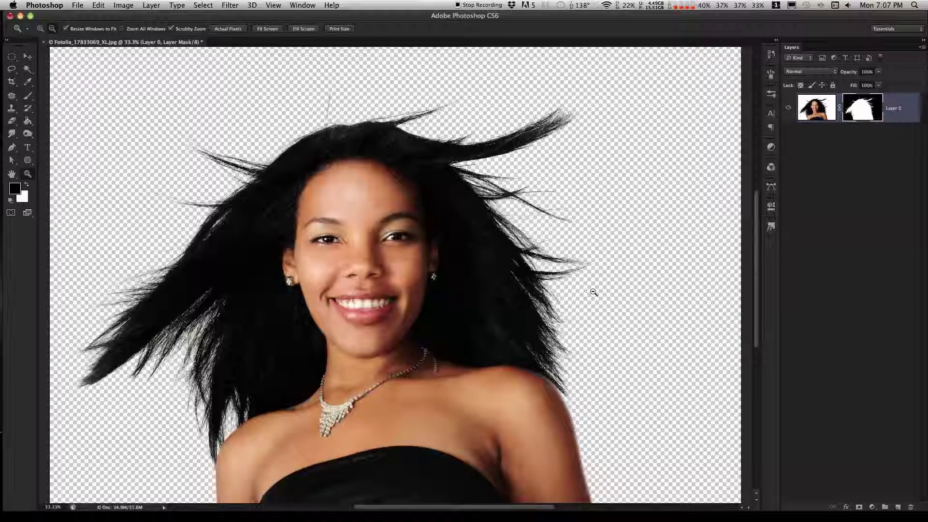
left_click(593, 292, "alt")
left_click(569, 288, "alt")
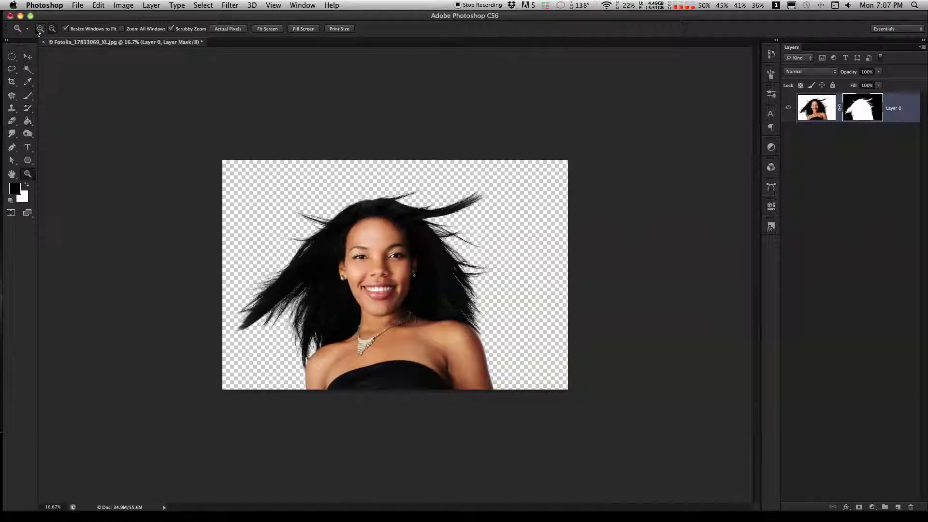
left_click_drag(485, 292, 582, 302)
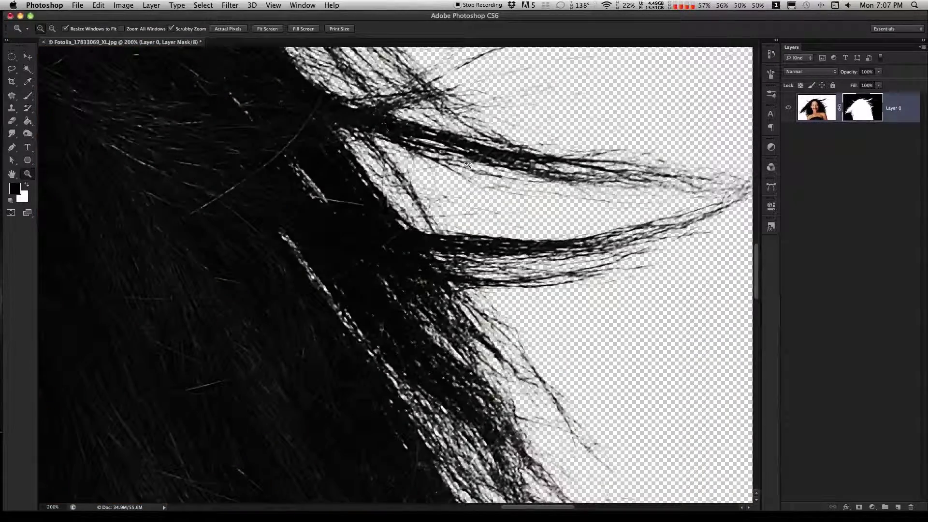
scroll(662, 207, "up", 10)
scroll(662, 207, "left", 3)
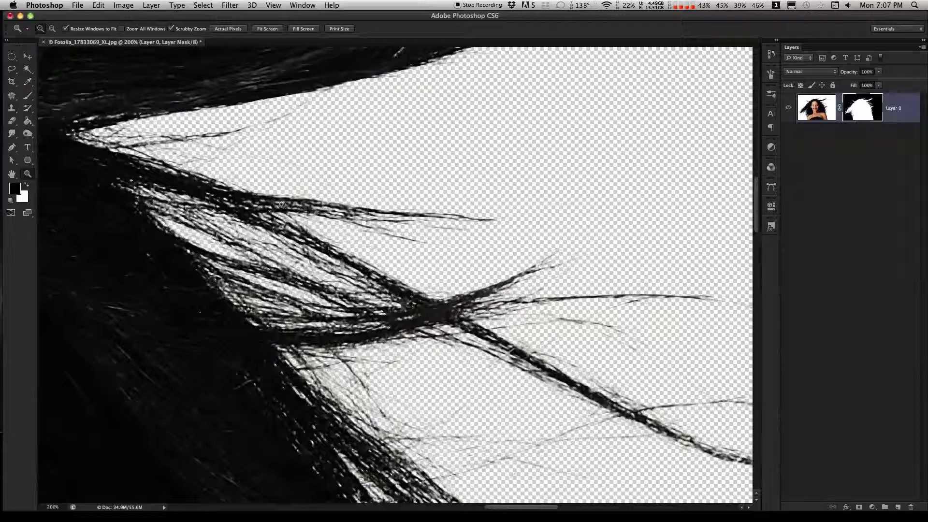
scroll(327, 231, "up", 10)
scroll(327, 231, "left", 3)
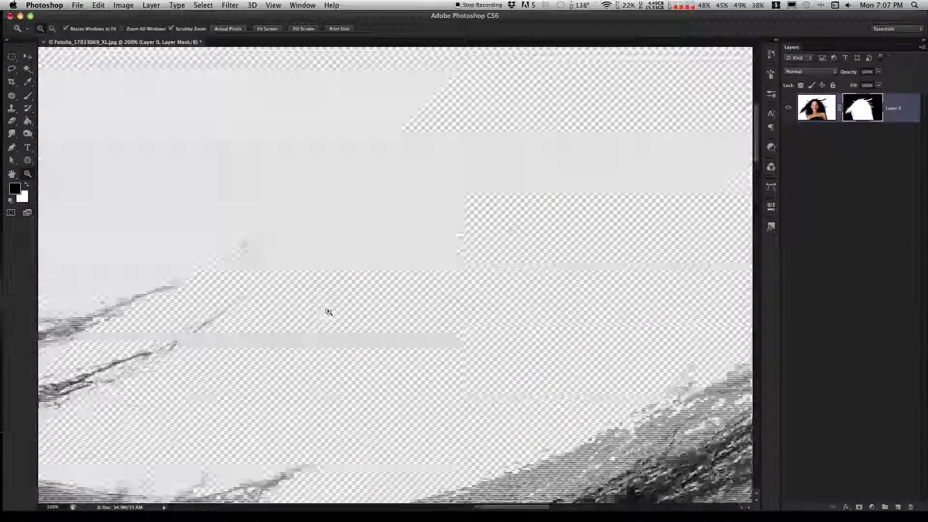
scroll(330, 308, "left", 5)
scroll(330, 308, "down", 3)
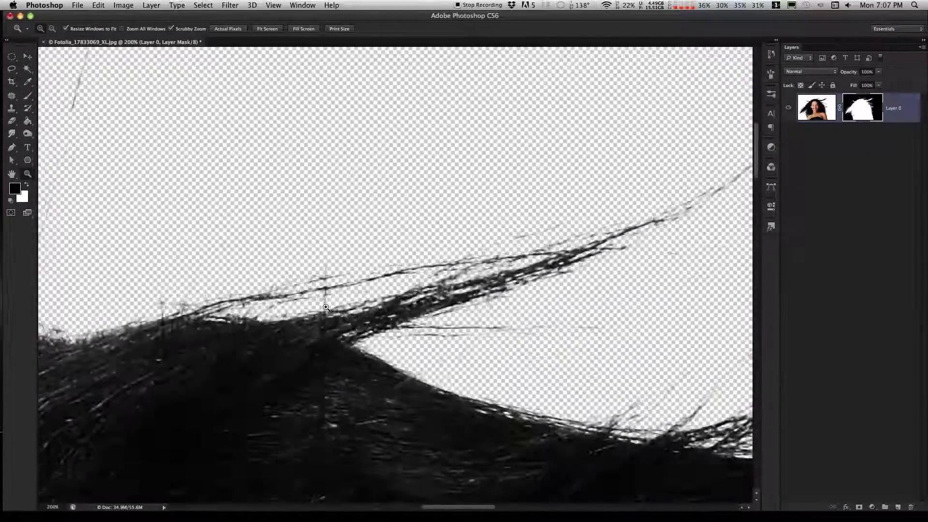
key("super+minus")
key("super+minus")
key("super+minus")
key("super+minus")
key("super+minus")
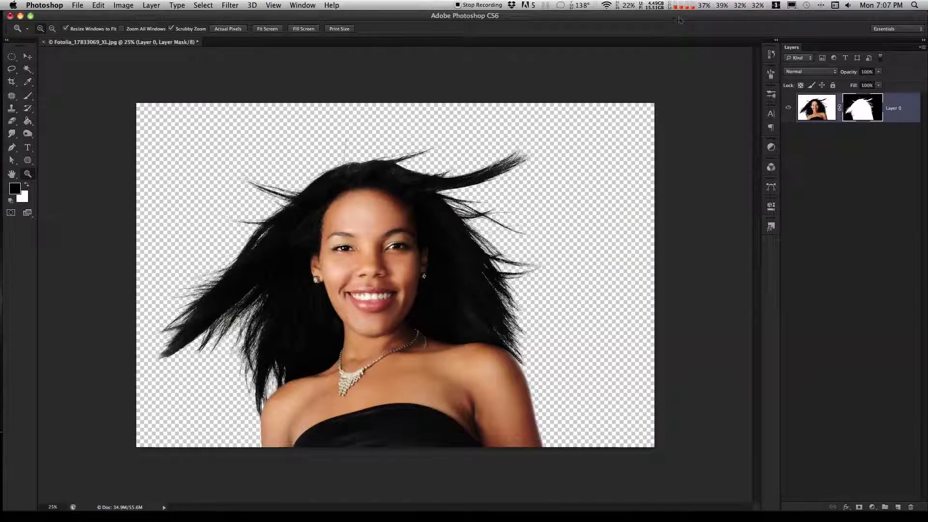
Add a red Solid Color fill layer and place it beneath the masked woman's layer.
left_click_drag(820, 14, 818, 15)
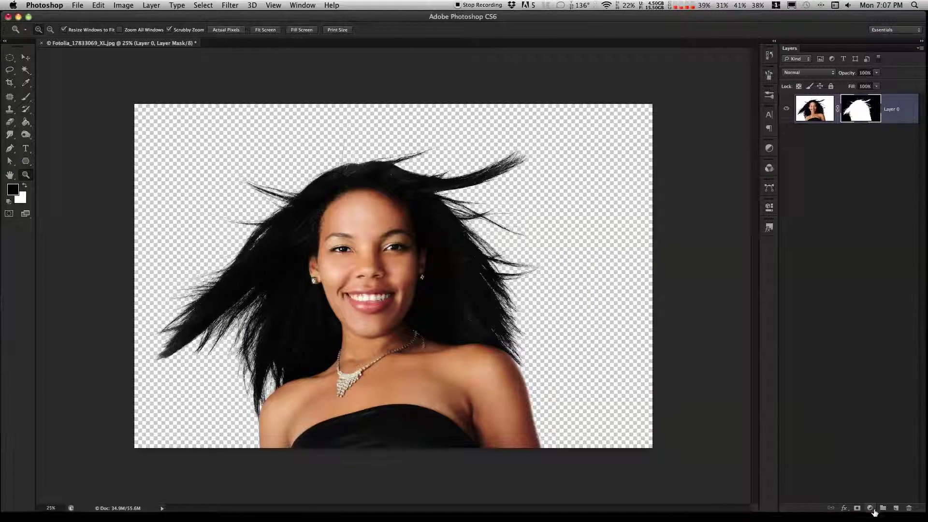
left_click(870, 509)
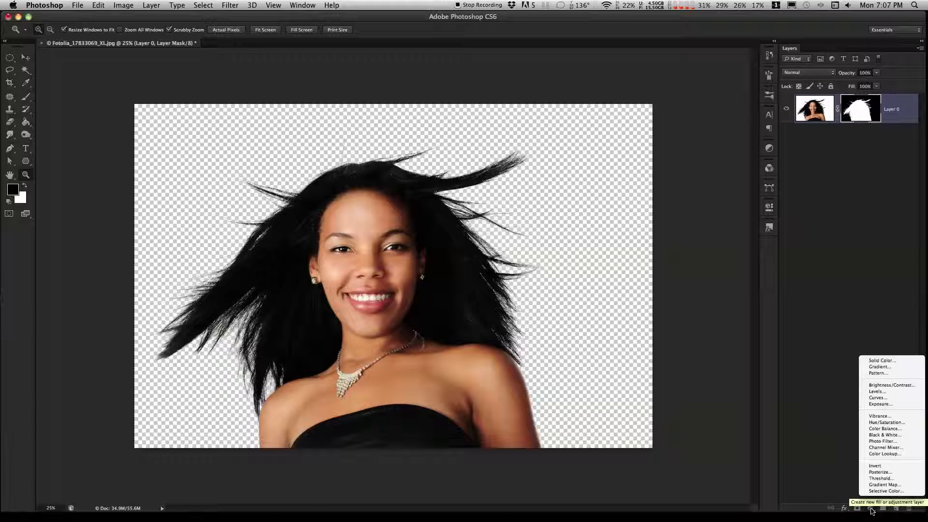
left_click(879, 361)
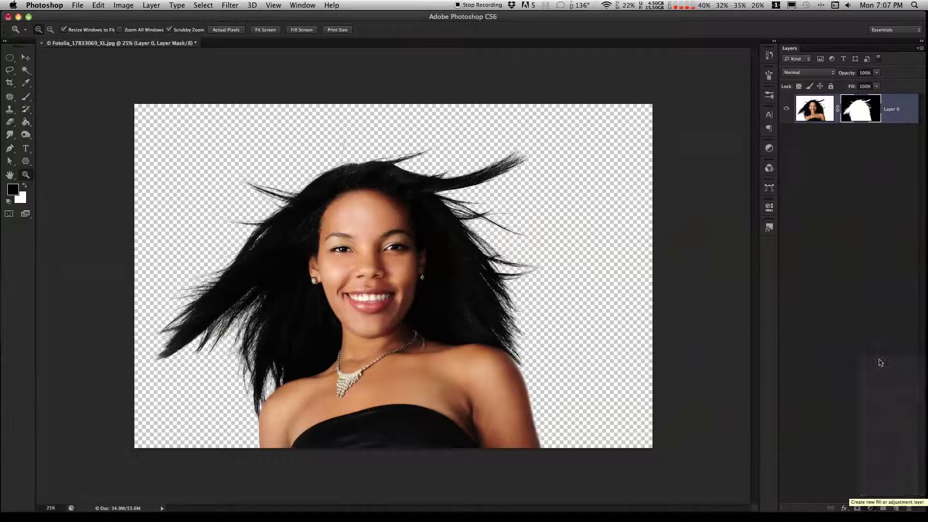
left_click(708, 249)
left_click(820, 207)
left_click_drag(894, 110, 895, 143)
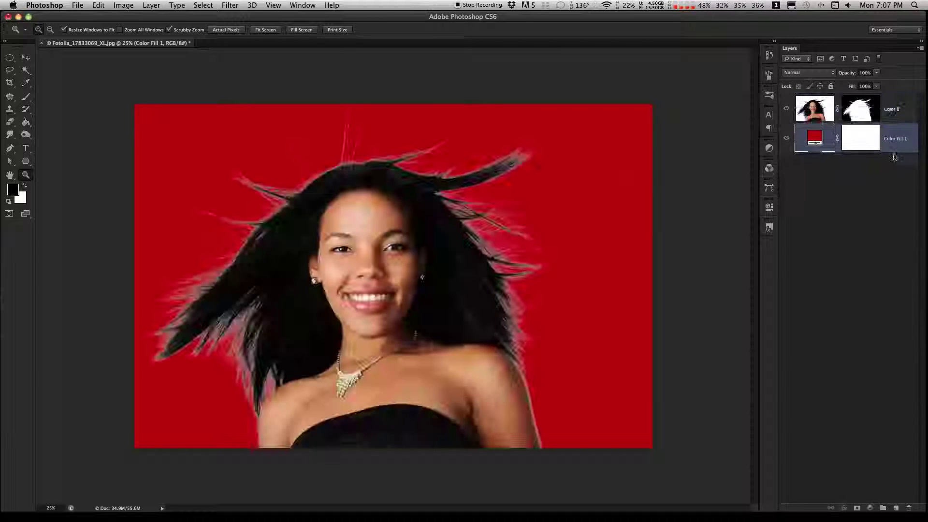
Check the hair fringe against the red background and make Layer 0 the active layer.
left_click(189, 299)
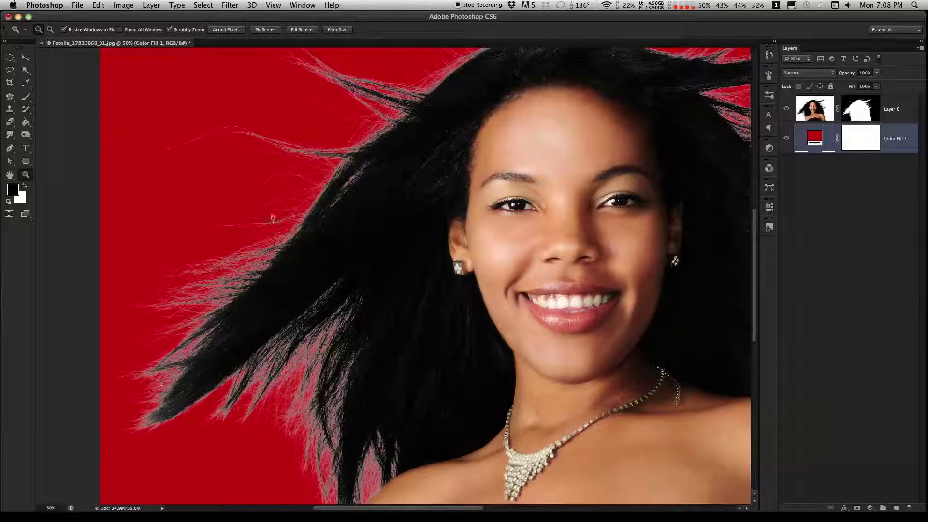
left_click(446, 215, "alt")
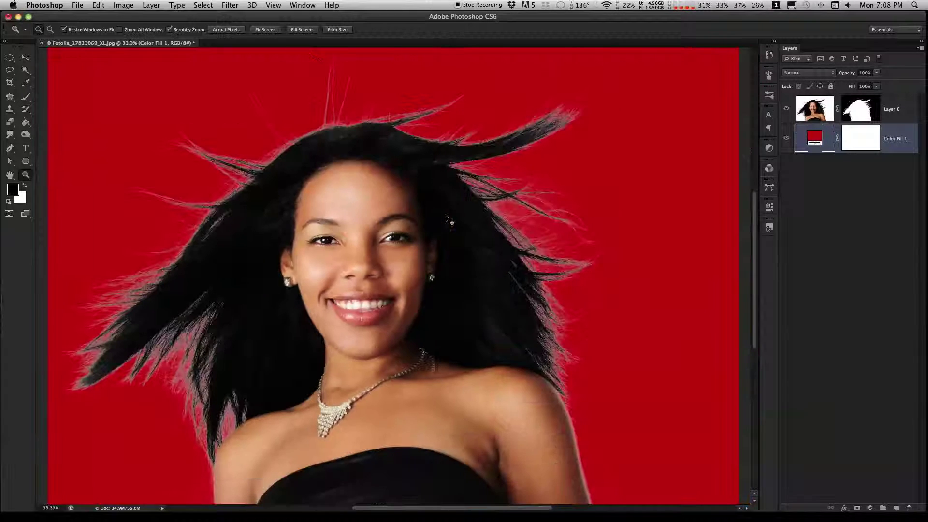
left_click(895, 109)
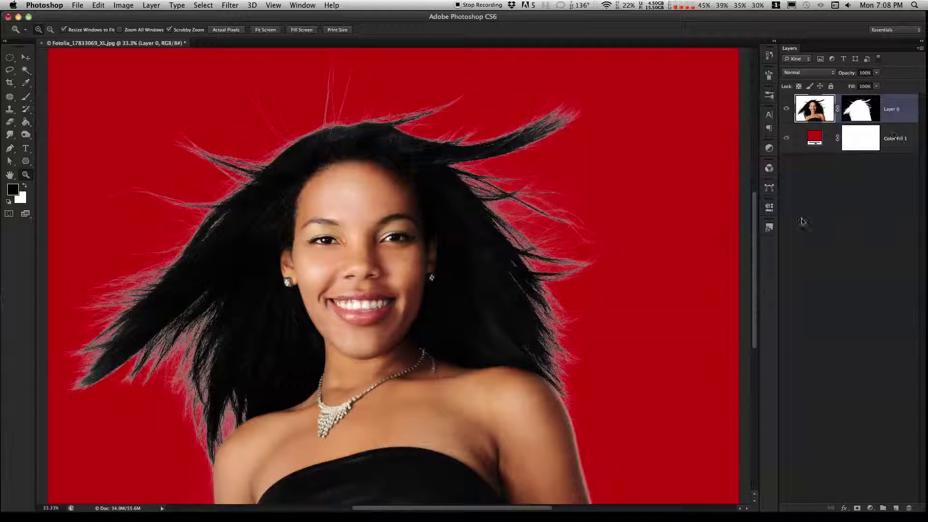
left_click(870, 508)
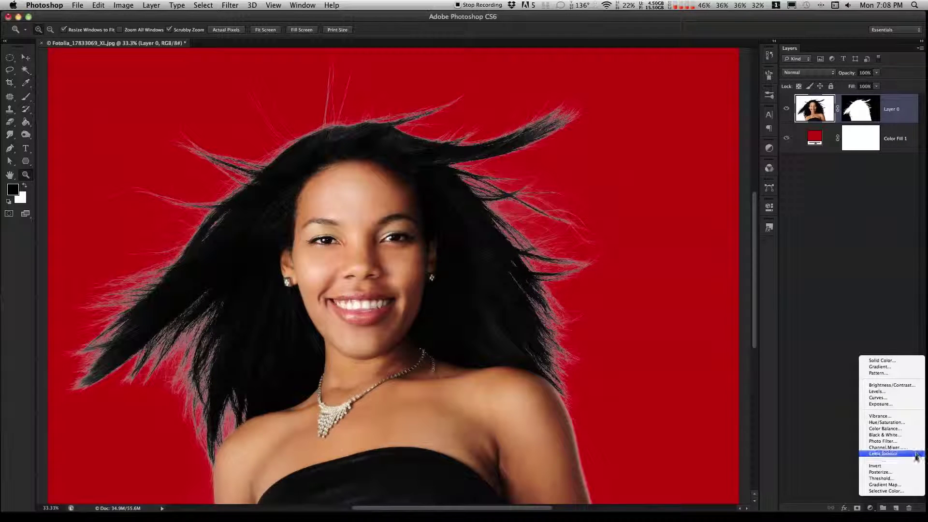
left_click(892, 385)
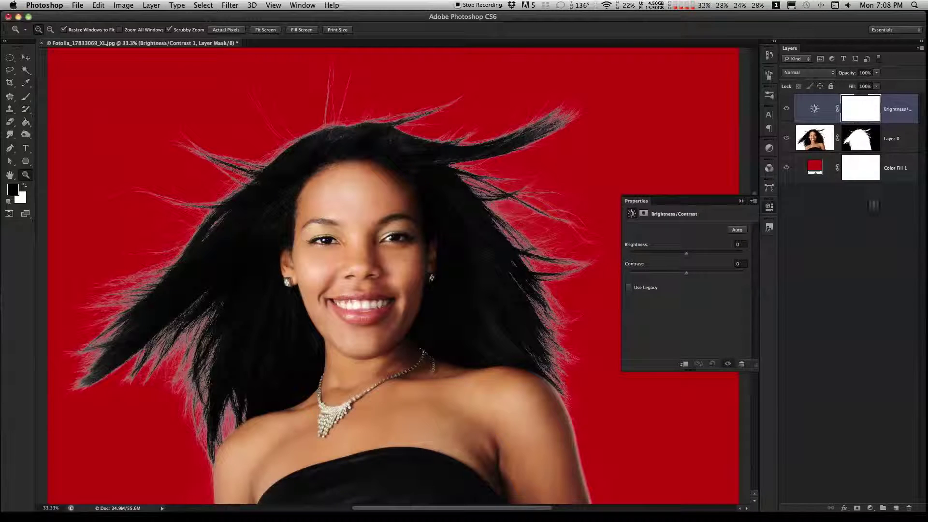
right_click(893, 108)
left_click(853, 143)
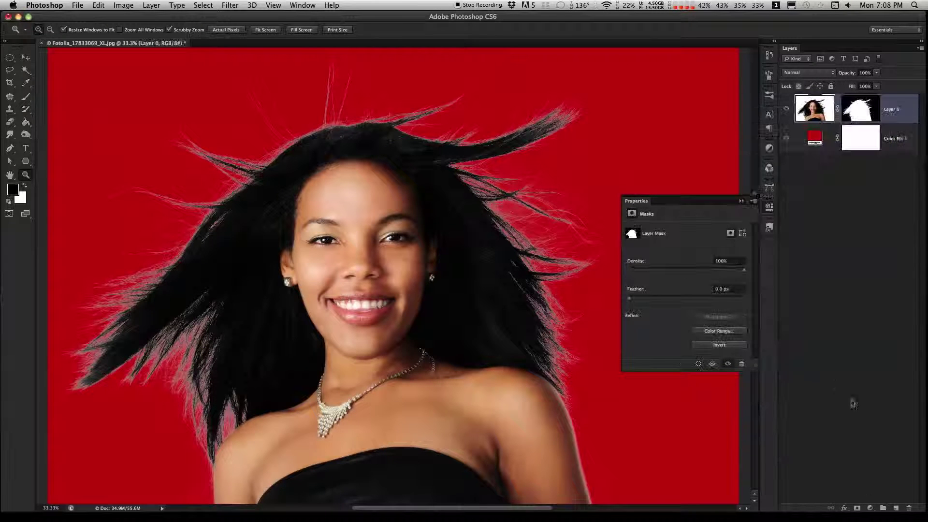
Add a Curves adjustment above Layer 0, lower its white end point to darken the image, and clip it to Layer 0.
left_click(871, 508)
left_click(893, 401)
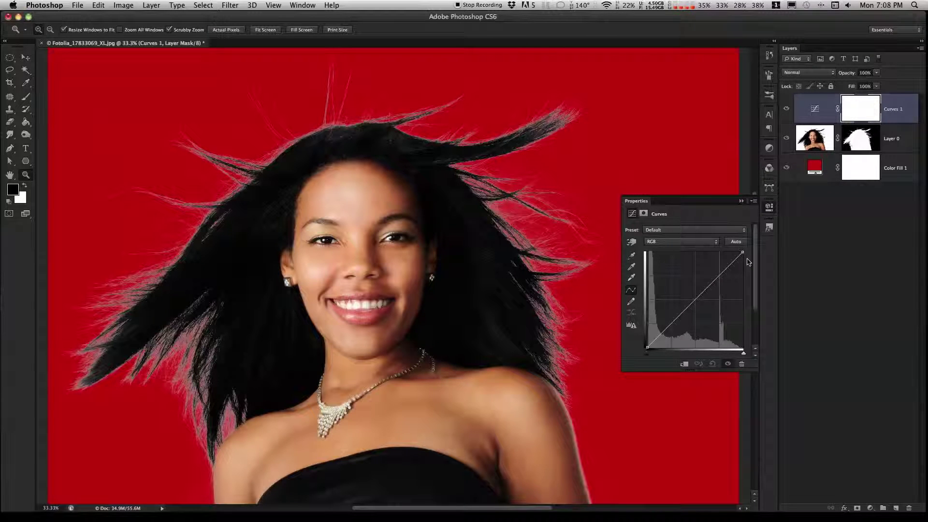
left_click_drag(742, 252, 743, 290)
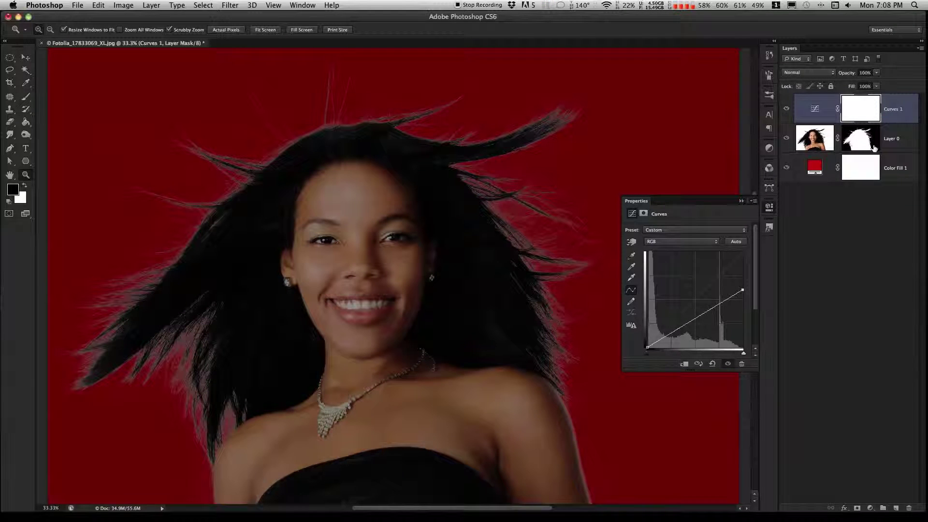
right_click(897, 110)
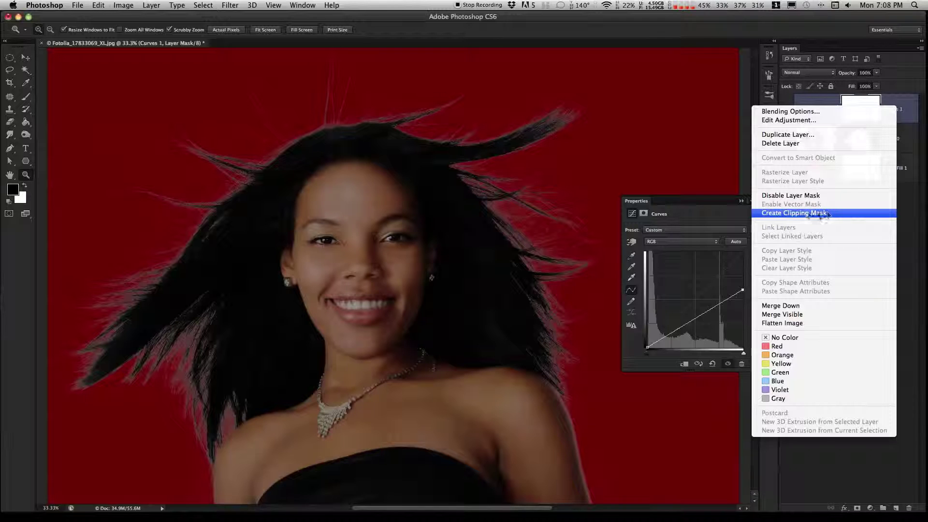
left_click(790, 214)
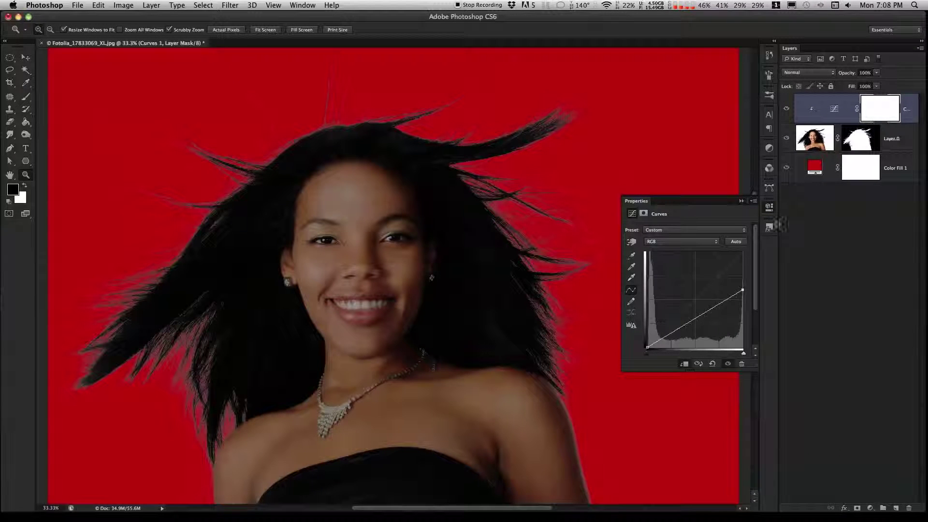
Lower the white end point of the clipped curve further to about a quarter height and add a point near its middle.
left_click_drag(743, 290, 753, 322)
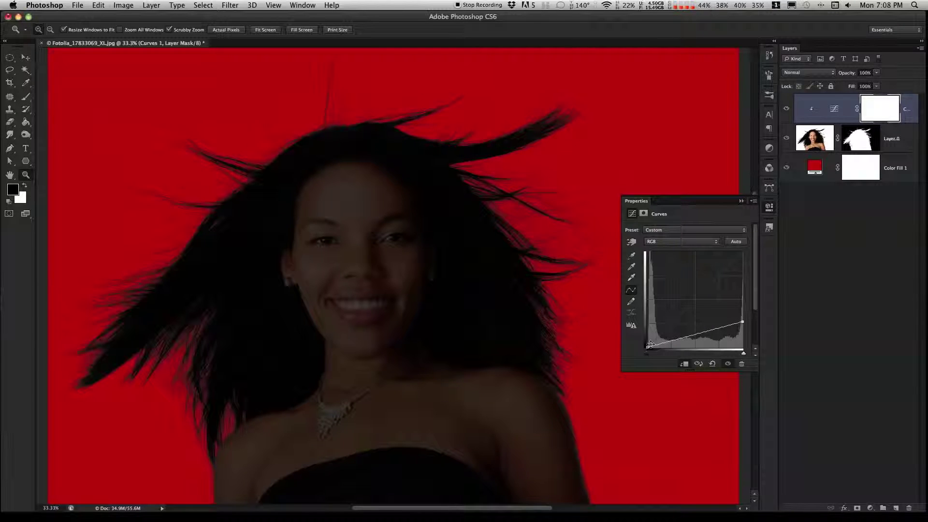
mouse_move(647, 346)
left_mouse_down()
mouse_move(647, 310)
mouse_move(647, 346)
left_mouse_up()
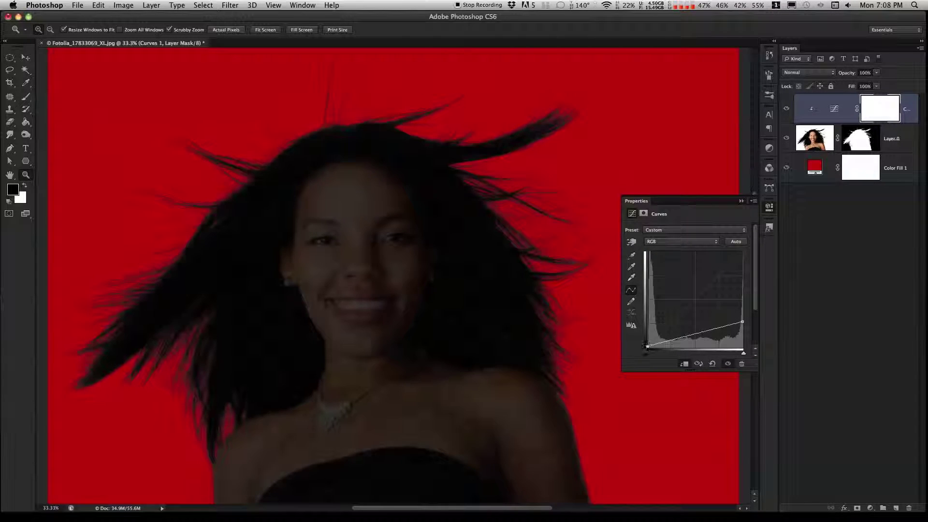
left_click(702, 333)
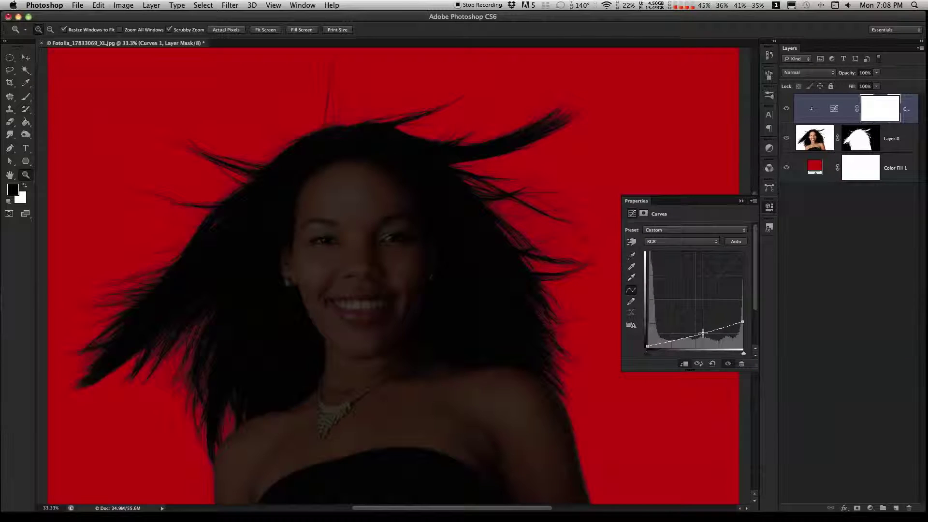
Paint black on the Curves mask down the face, neck and chest with a 1684 px brush at 0% hardness.
left_click(768, 207)
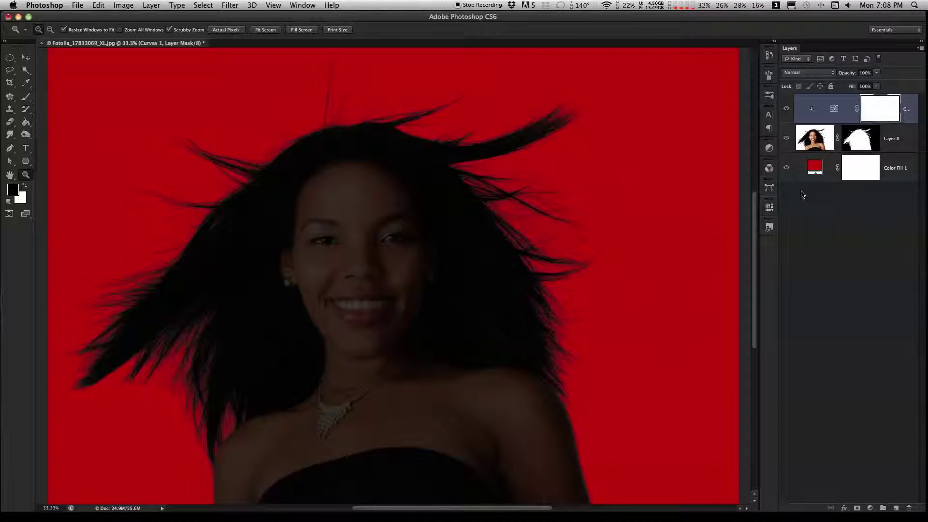
left_click(26, 97)
left_click(42, 32)
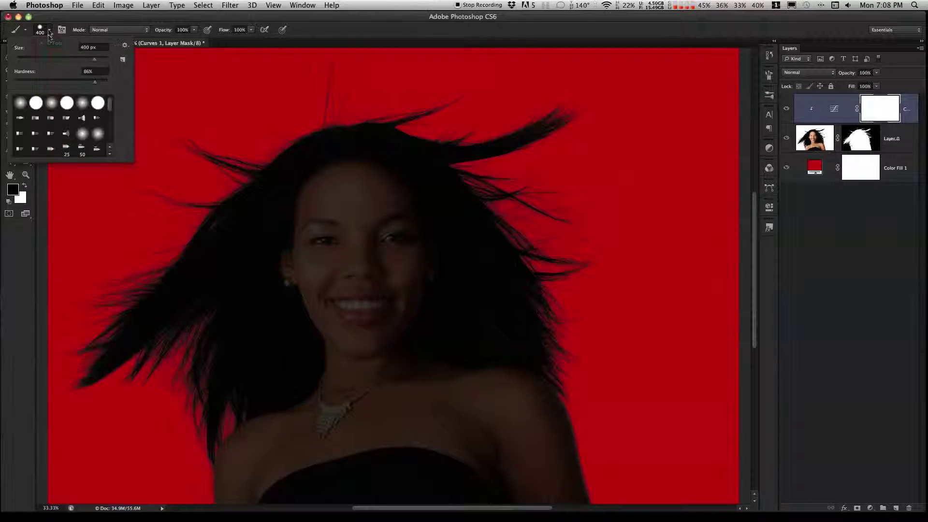
left_click_drag(27, 88, 7, 86)
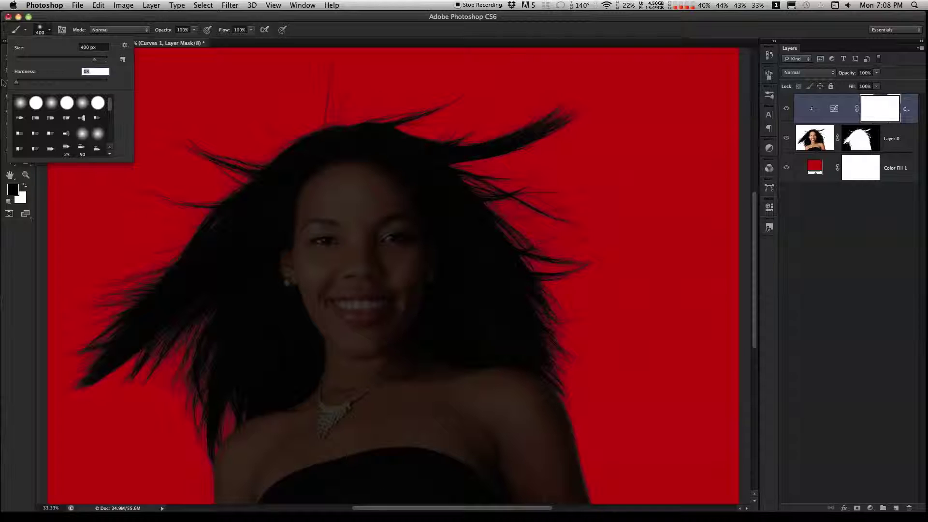
left_click(97, 62)
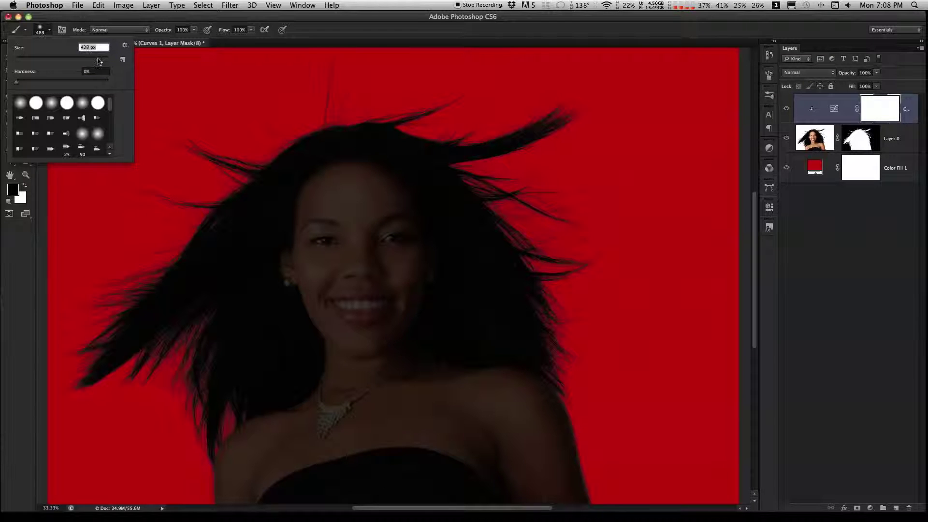
key("Return")
mouse_move(367, 194)
left_mouse_down()
mouse_move(400, 243)
mouse_move(359, 274)
mouse_move(368, 459)
left_mouse_up()
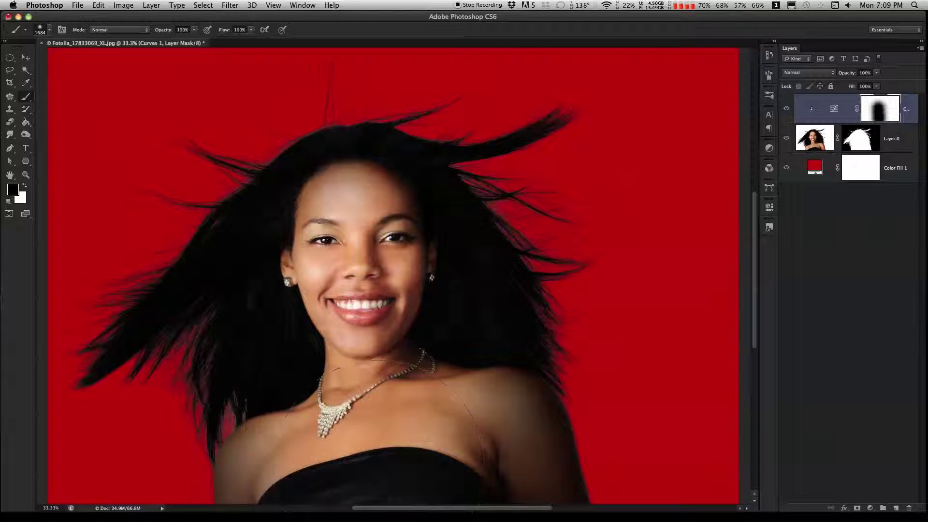
Reduce the soft brush to 500 px and paint black on the Curves mask over the forehead and both shoulders.
left_click(51, 30)
left_click_drag(102, 63, 83, 61)
key("Return")
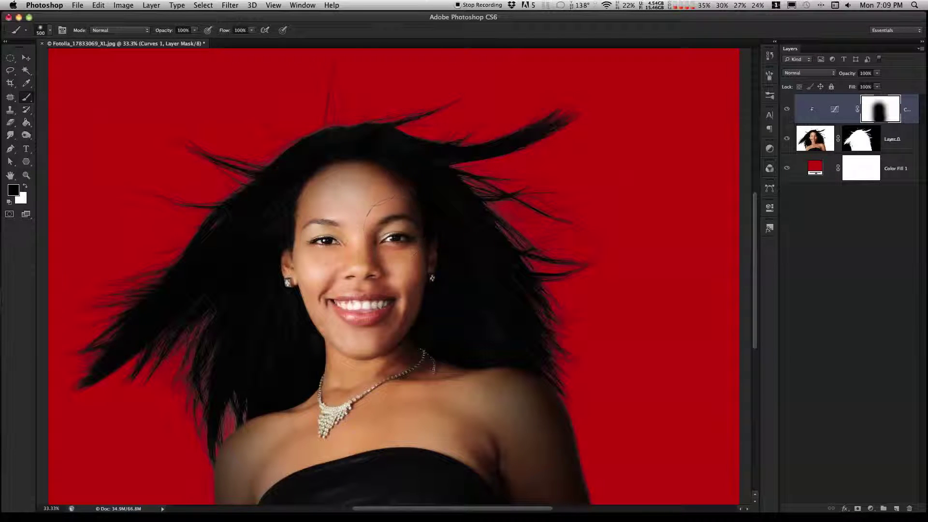
key("bracketright")
key("bracketright")
key("bracketright")
key("bracketright")
key("bracketright")
left_click_drag(362, 194, 364, 193)
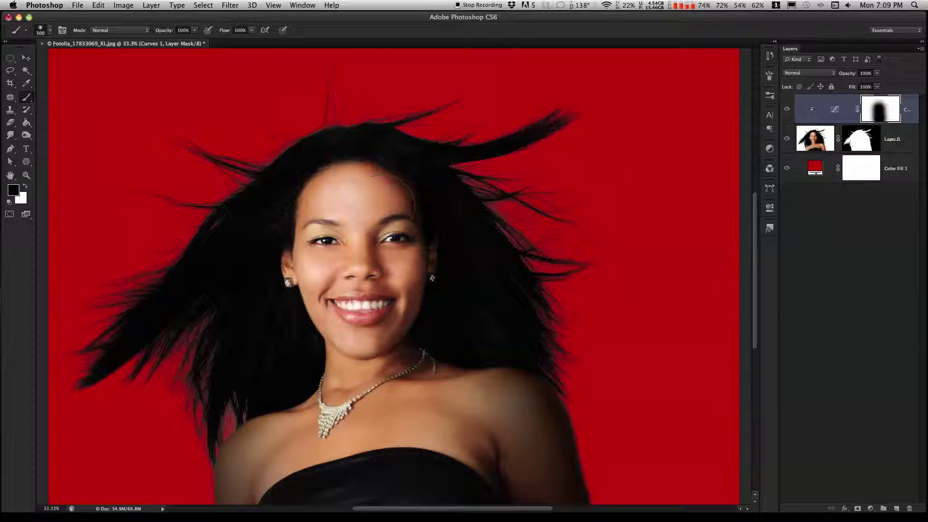
mouse_move(462, 403)
left_mouse_down()
mouse_move(512, 442)
mouse_move(525, 435)
mouse_move(510, 399)
left_mouse_up()
mouse_move(271, 452)
left_mouse_down()
mouse_move(291, 459)
mouse_move(254, 471)
left_mouse_up()
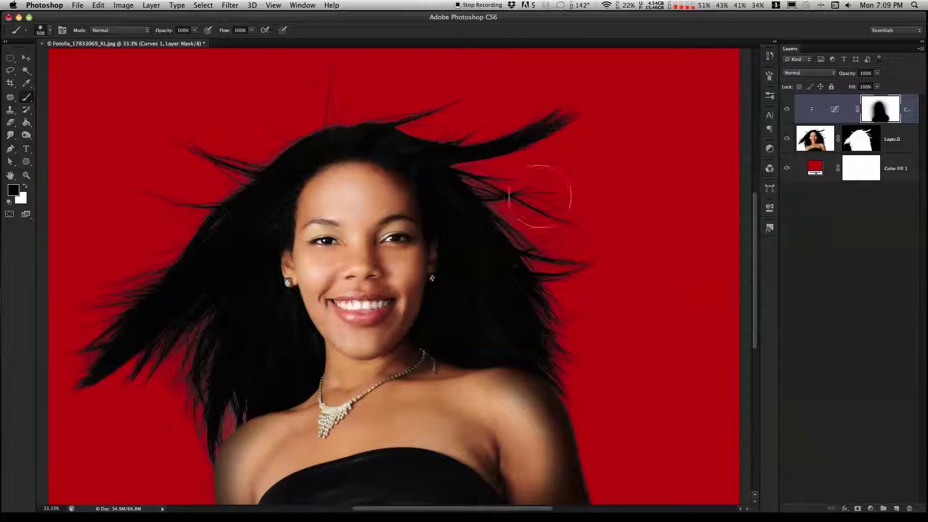
Paint white on the Curves mask across the outer hair strands on both sides, and switch to the Move tool.
key("x")
mouse_move(181, 197)
left_mouse_down()
mouse_move(342, 99)
mouse_move(515, 101)
mouse_move(509, 119)
mouse_move(581, 107)
mouse_move(570, 153)
mouse_move(526, 169)
mouse_move(550, 243)
mouse_move(474, 158)
mouse_move(588, 245)
left_mouse_up()
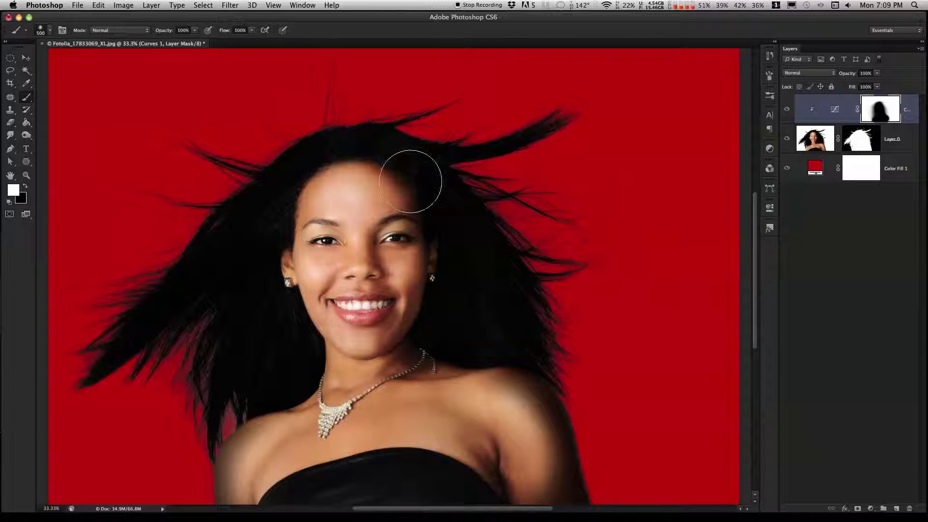
left_click(26, 58)
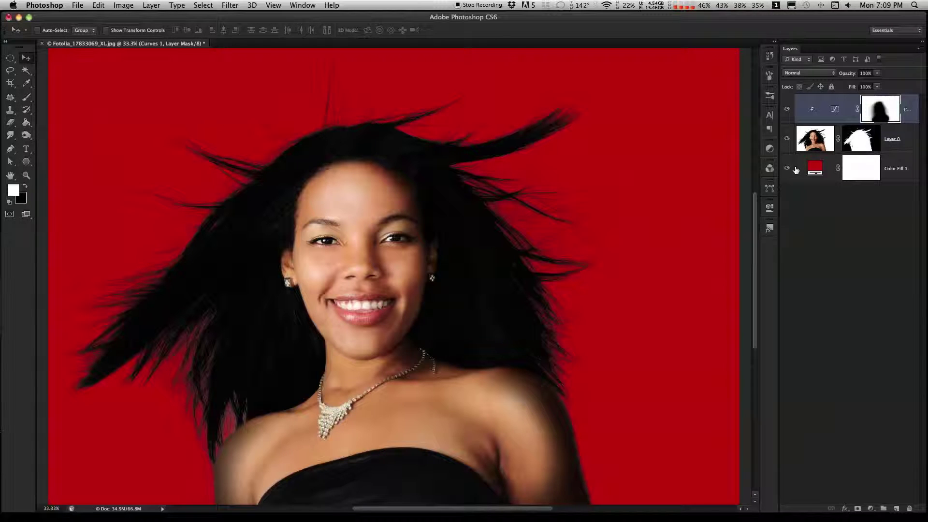